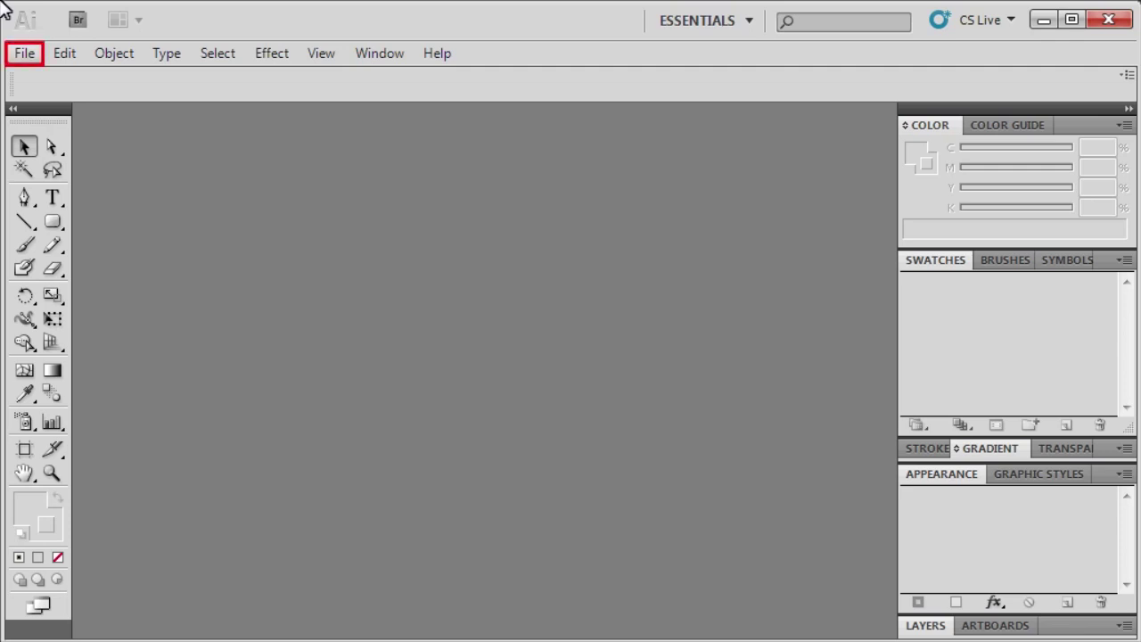
Step: Start a new document named Letterhead: Print profile, Letter size, inches, 0.125 in bleed on all sides
click(26, 54)
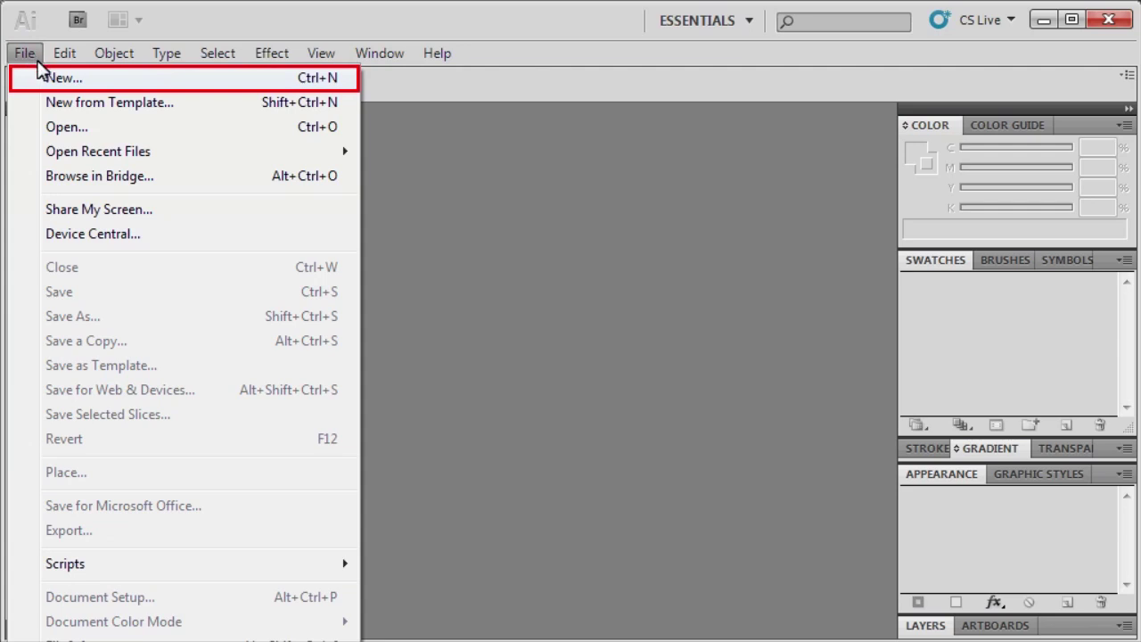
click(39, 75)
text(Lett)
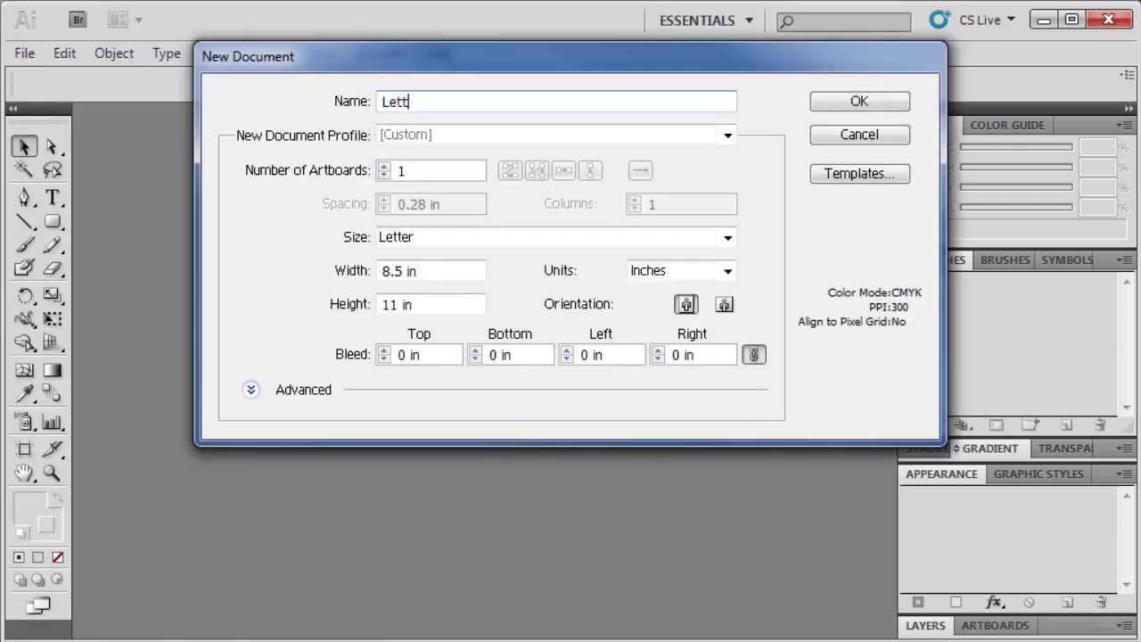
text(erhead)
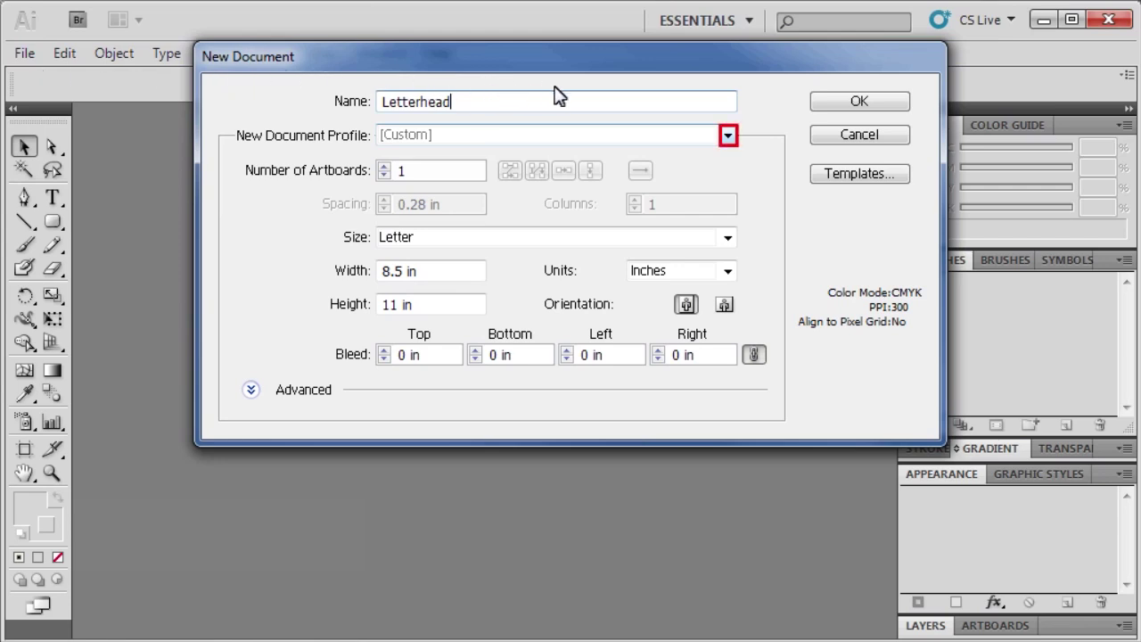
click(727, 137)
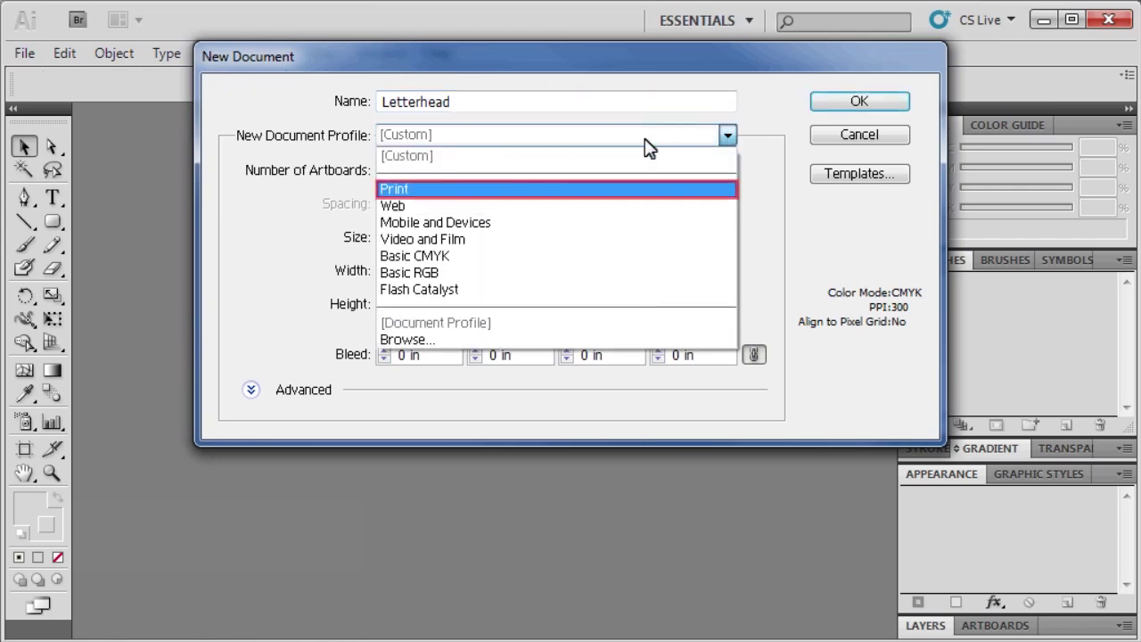
click(401, 188)
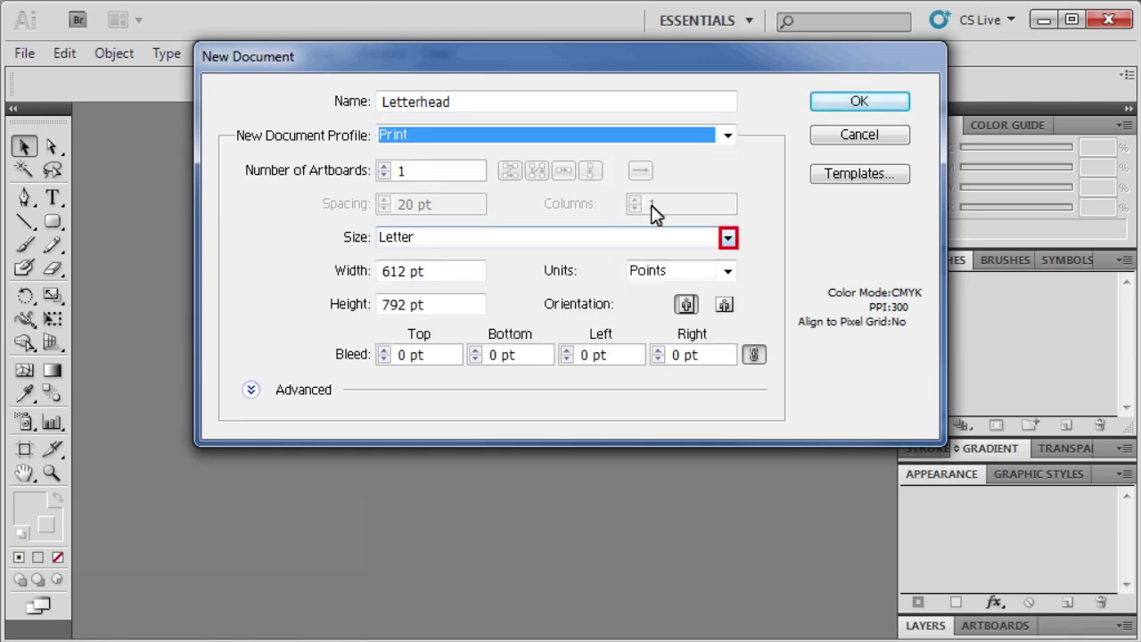
click(728, 238)
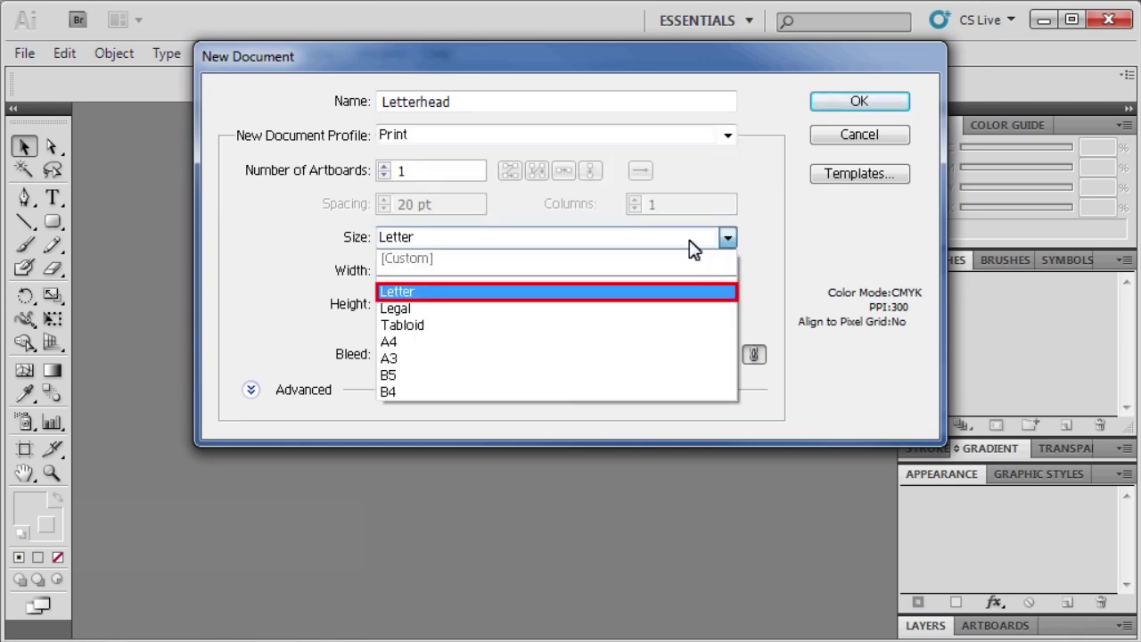
click(397, 295)
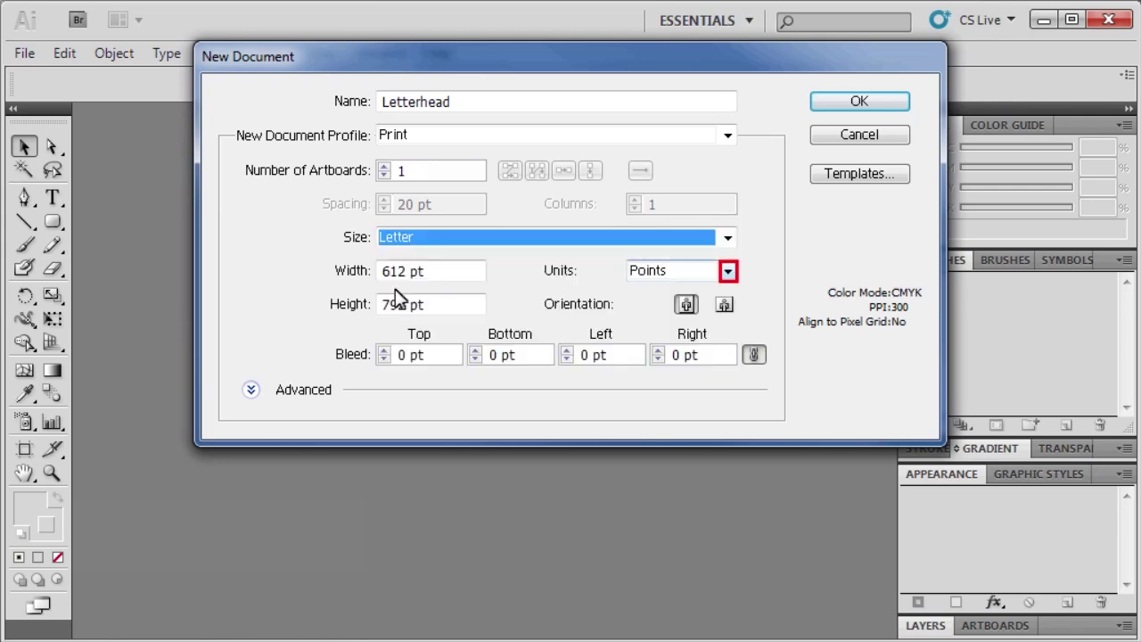
click(729, 272)
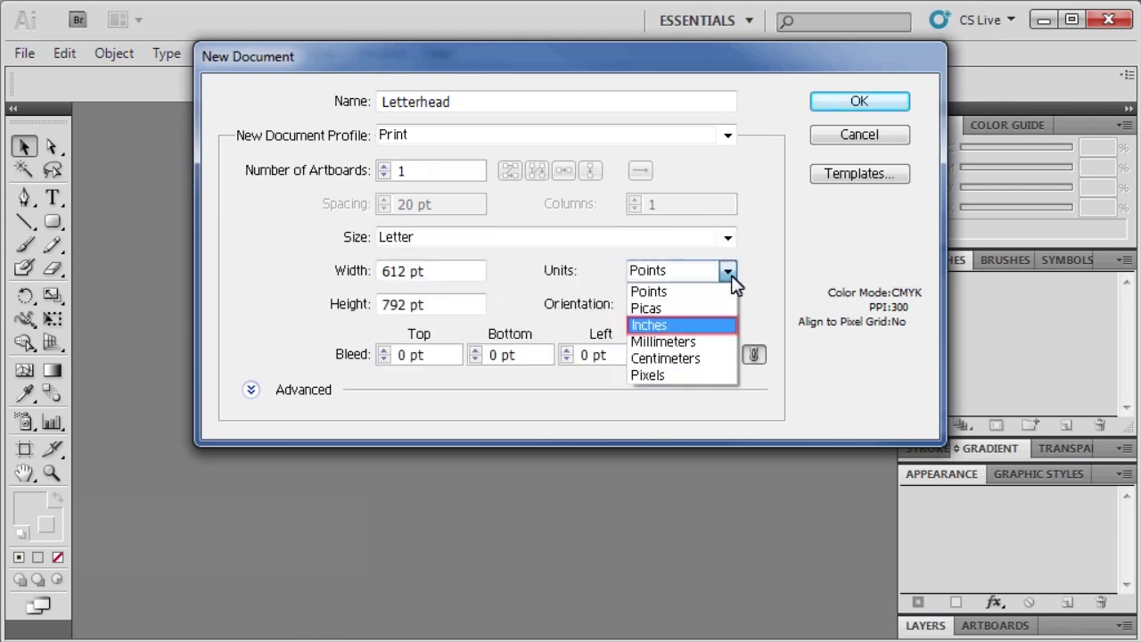
click(660, 326)
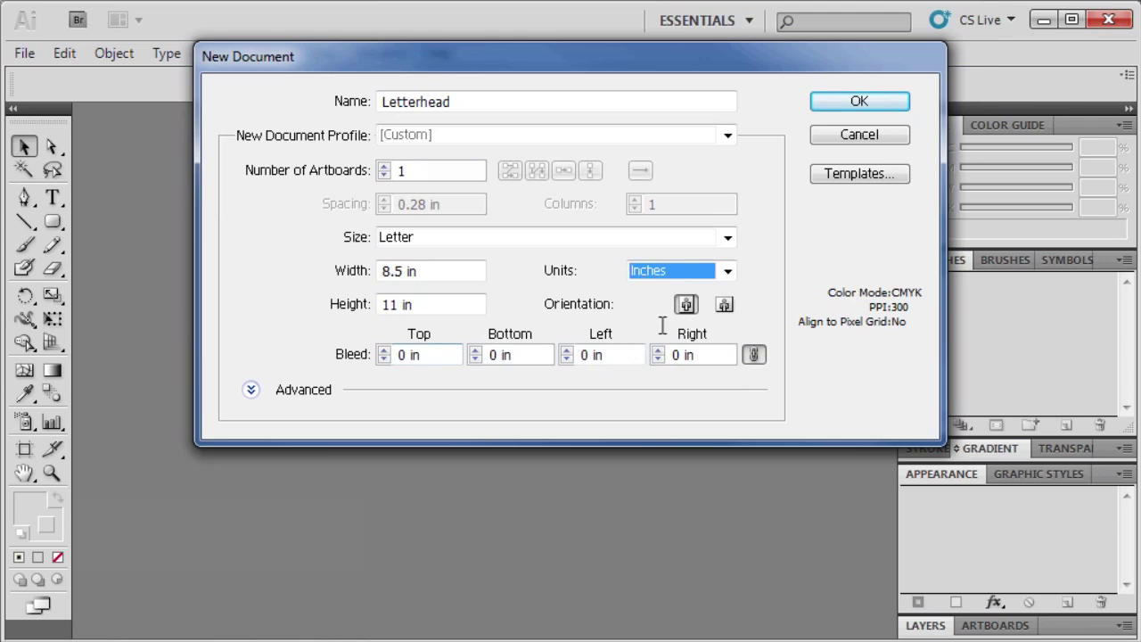
click(419, 355)
text(.125)
key(Tab)
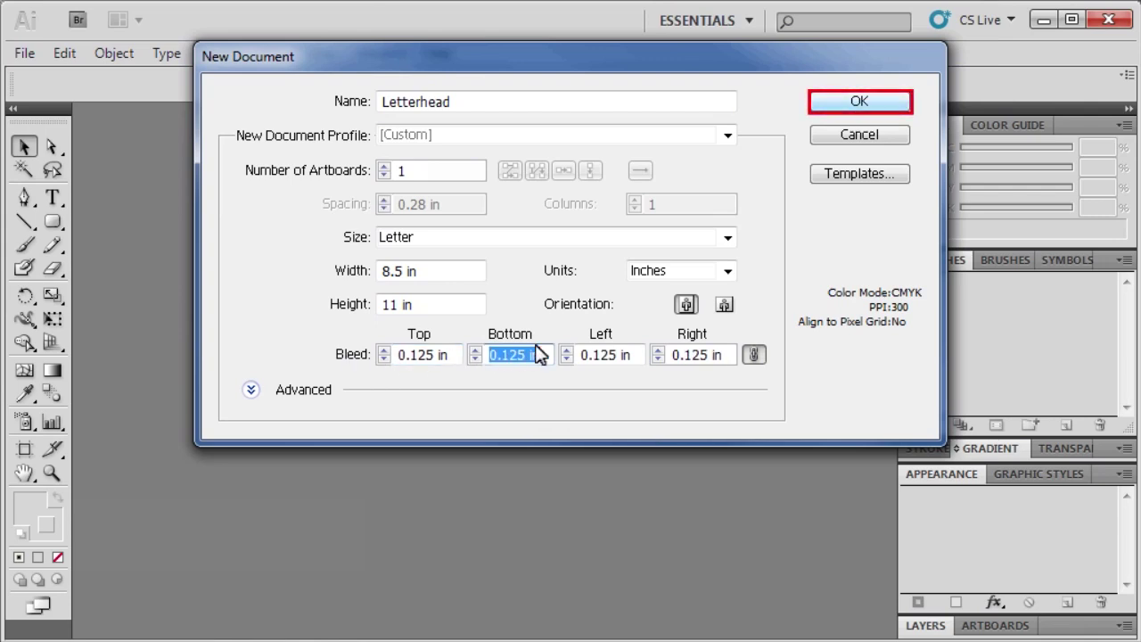
Step: Create the Letterhead document and show the rulers
click(862, 102)
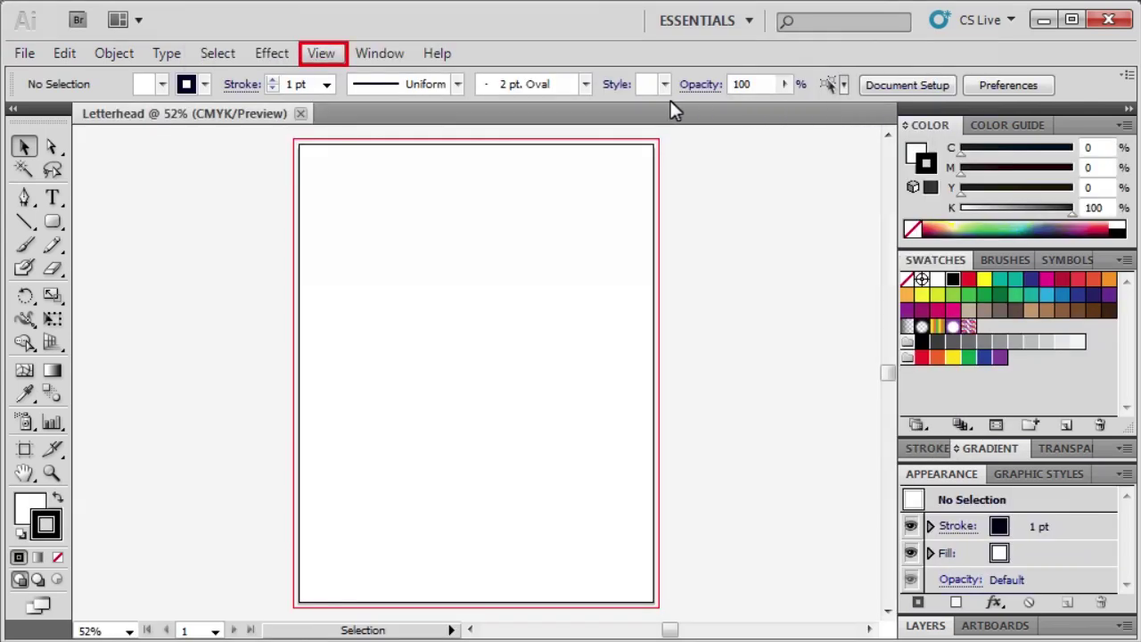
click(325, 55)
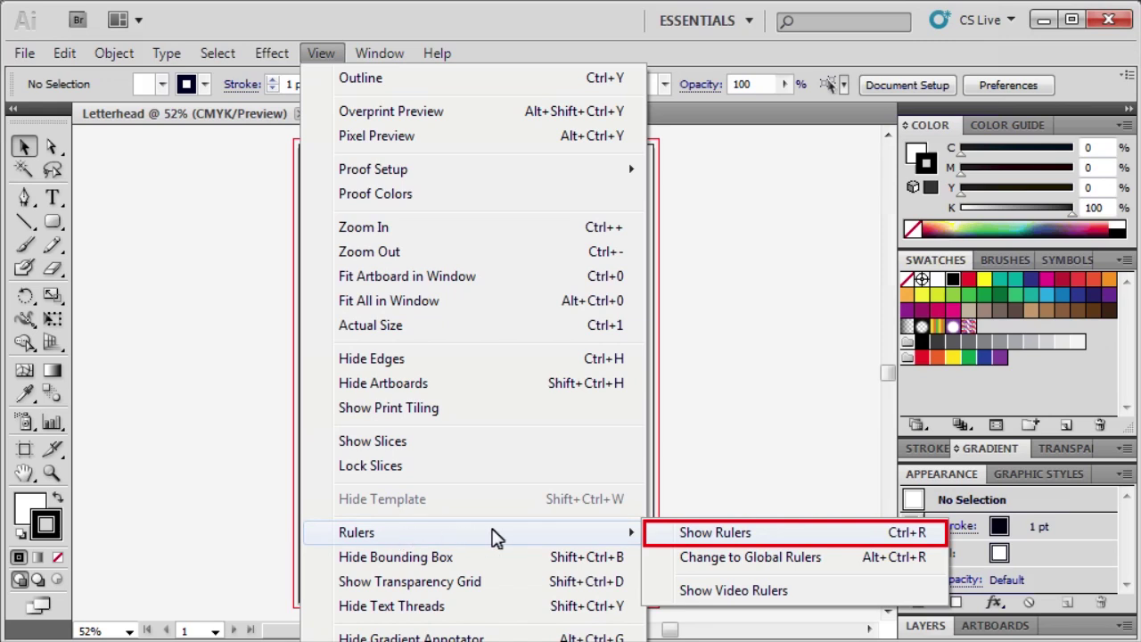
click(693, 539)
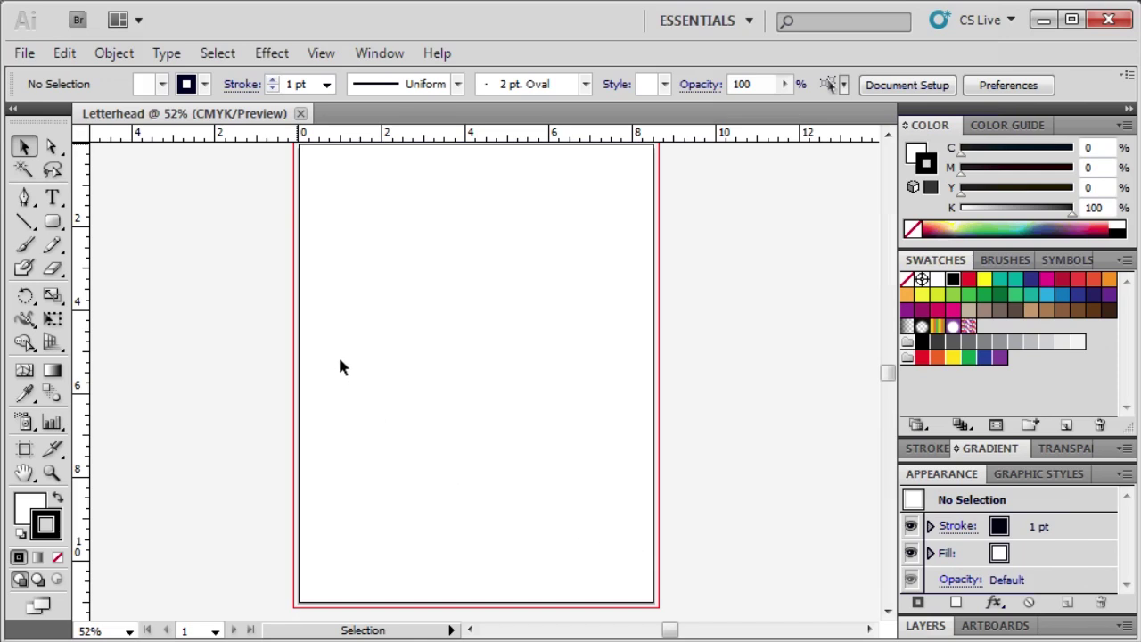
Step: Place guides near the page top, bottom, left and right edges
drag(297, 136, 303, 186)
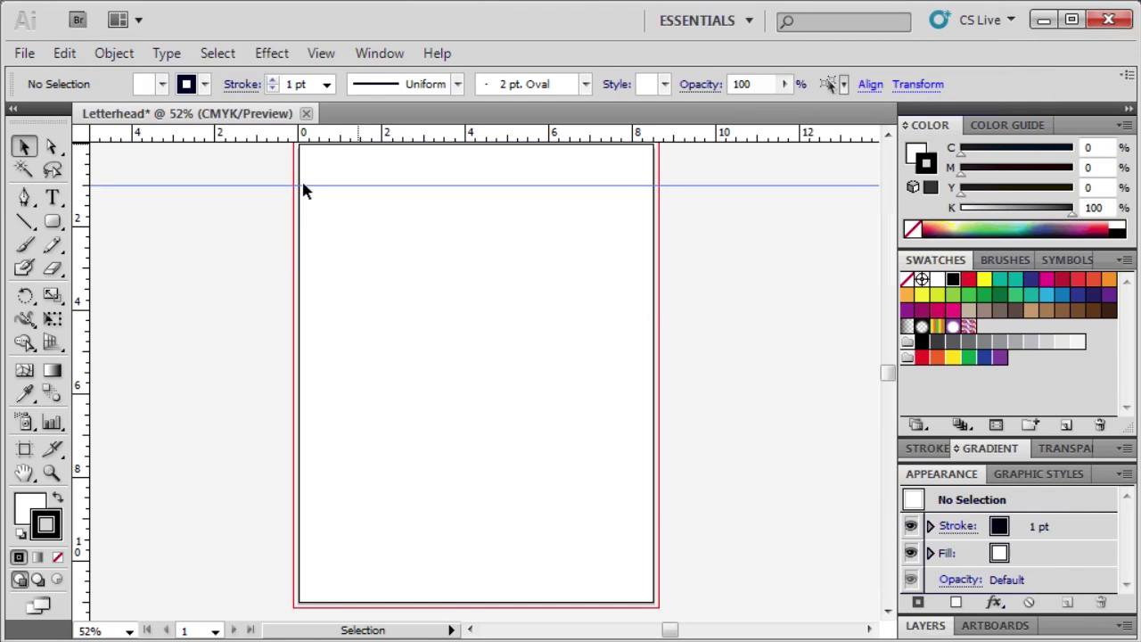
drag(357, 137, 324, 564)
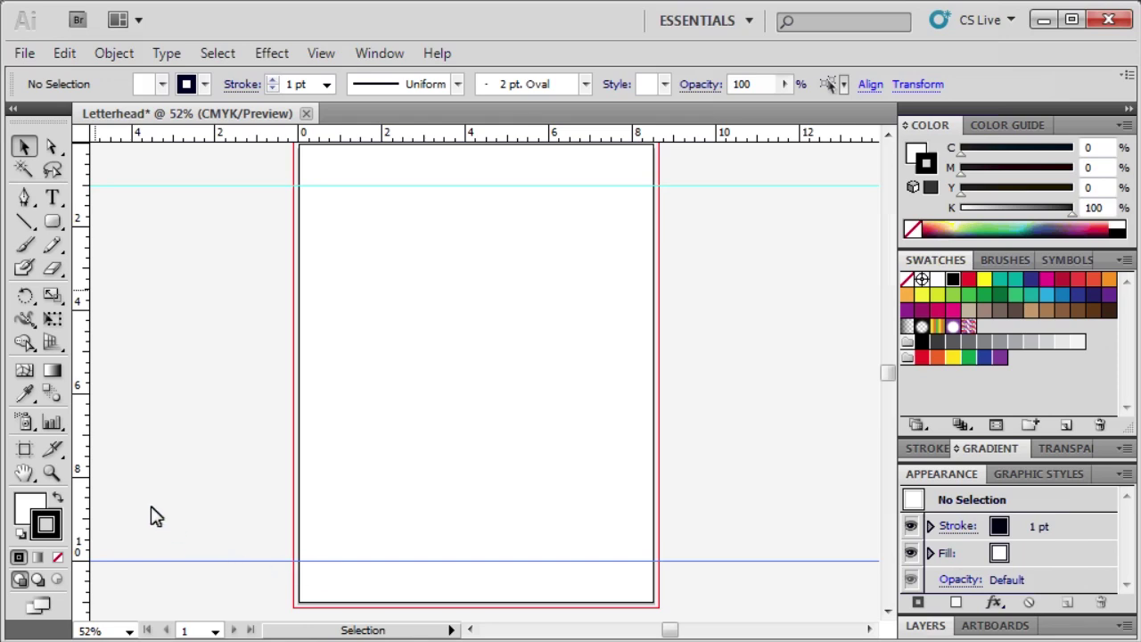
drag(78, 290, 343, 307)
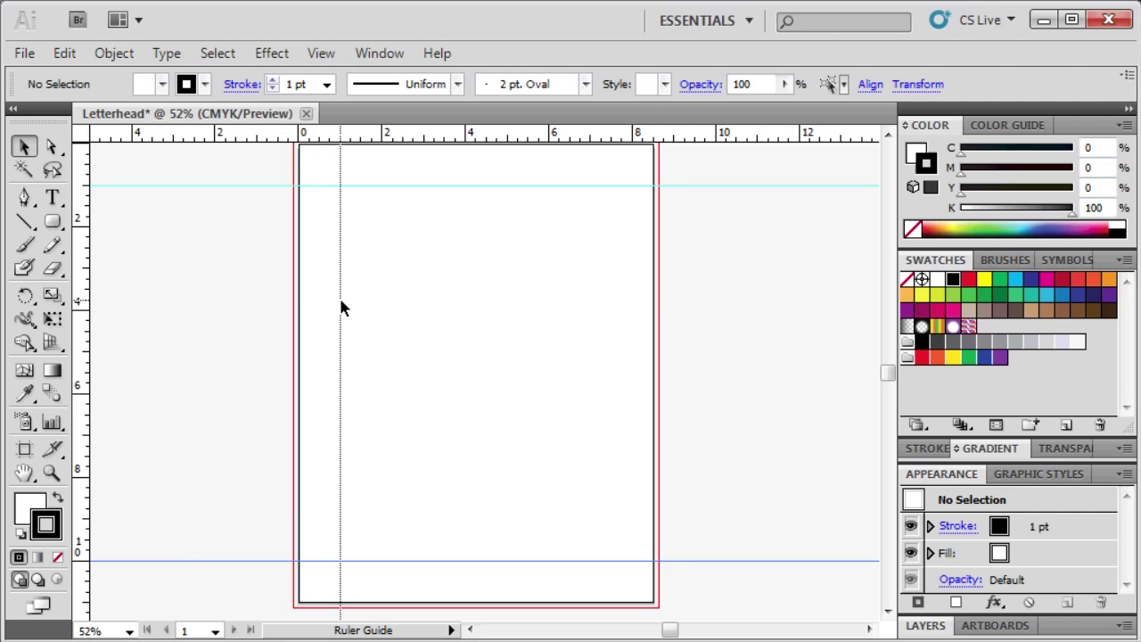
drag(341, 306, 339, 308)
drag(79, 338, 599, 352)
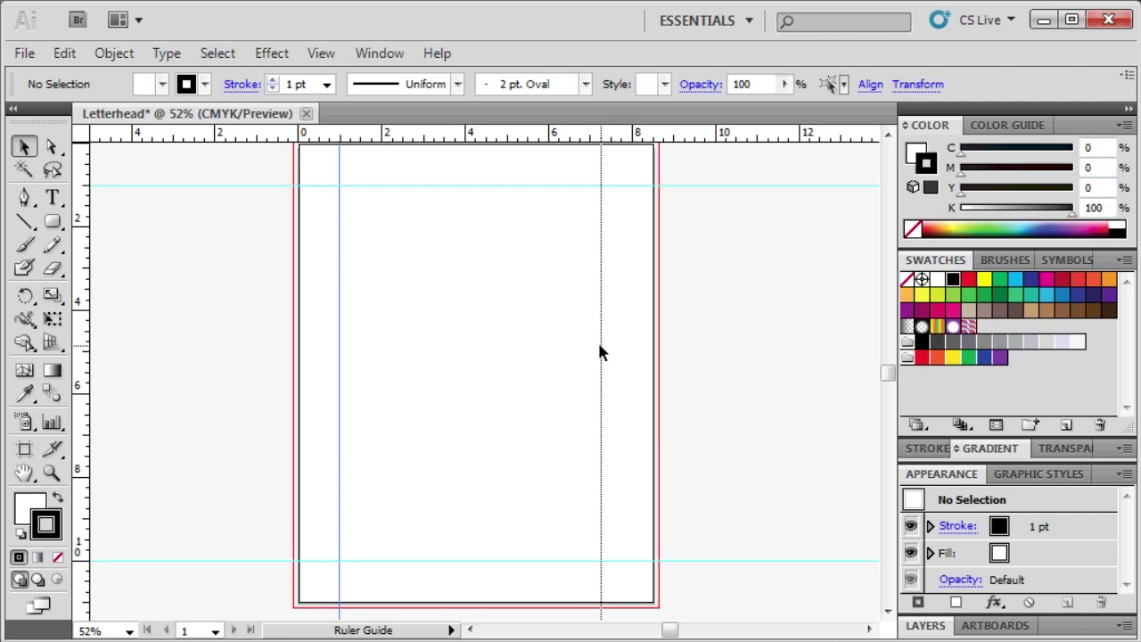
drag(599, 352, 611, 179)
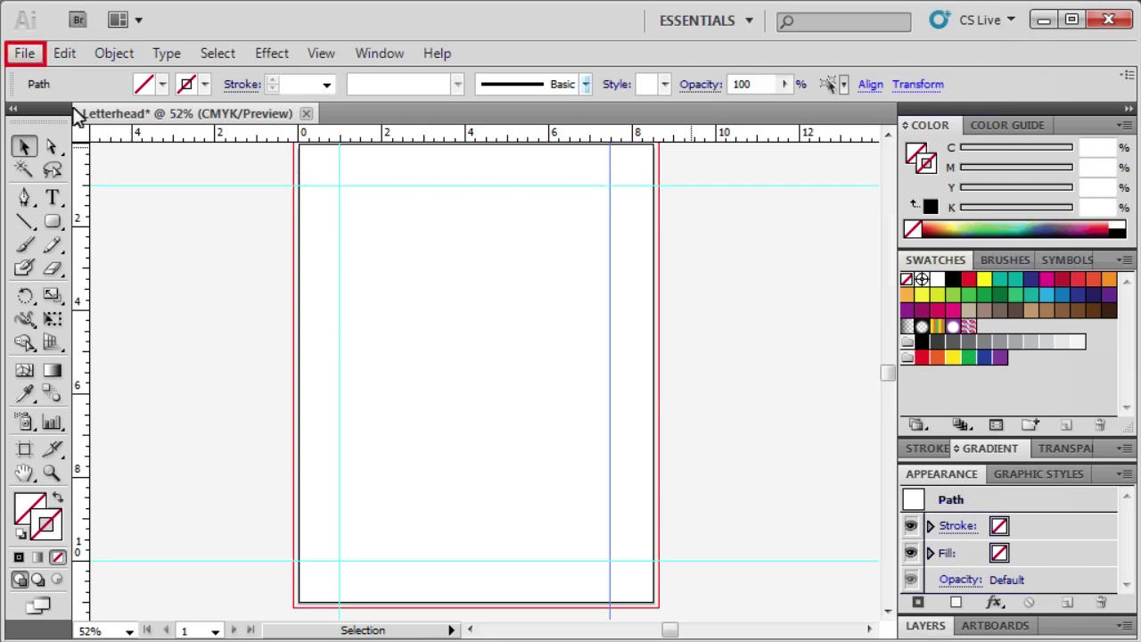
Step: Open the Logo artwork file
click(25, 54)
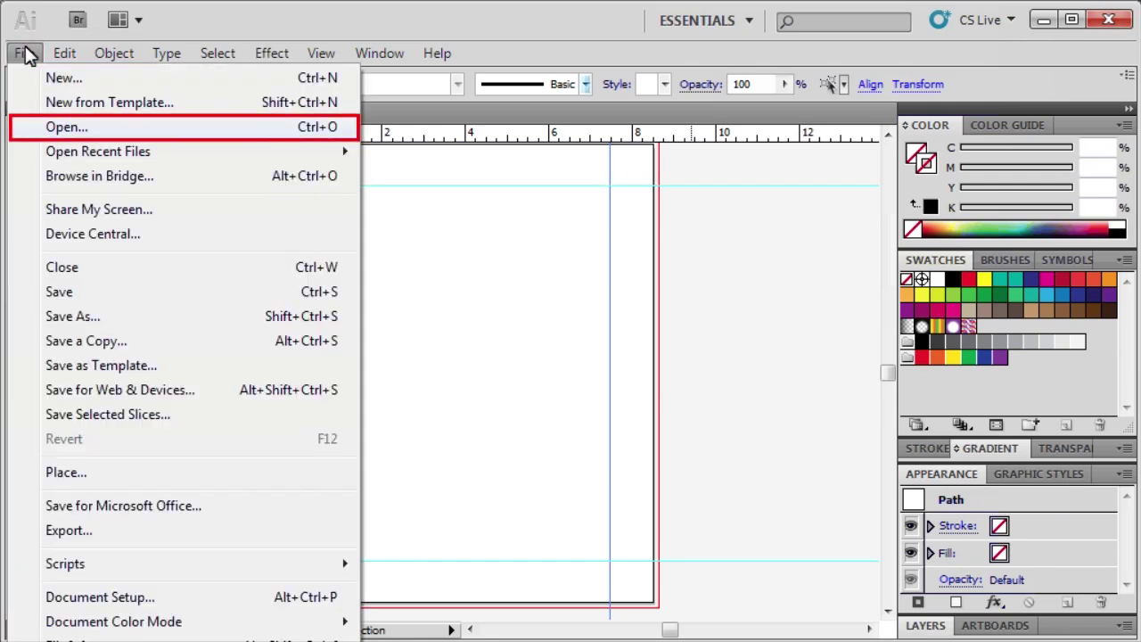
click(56, 131)
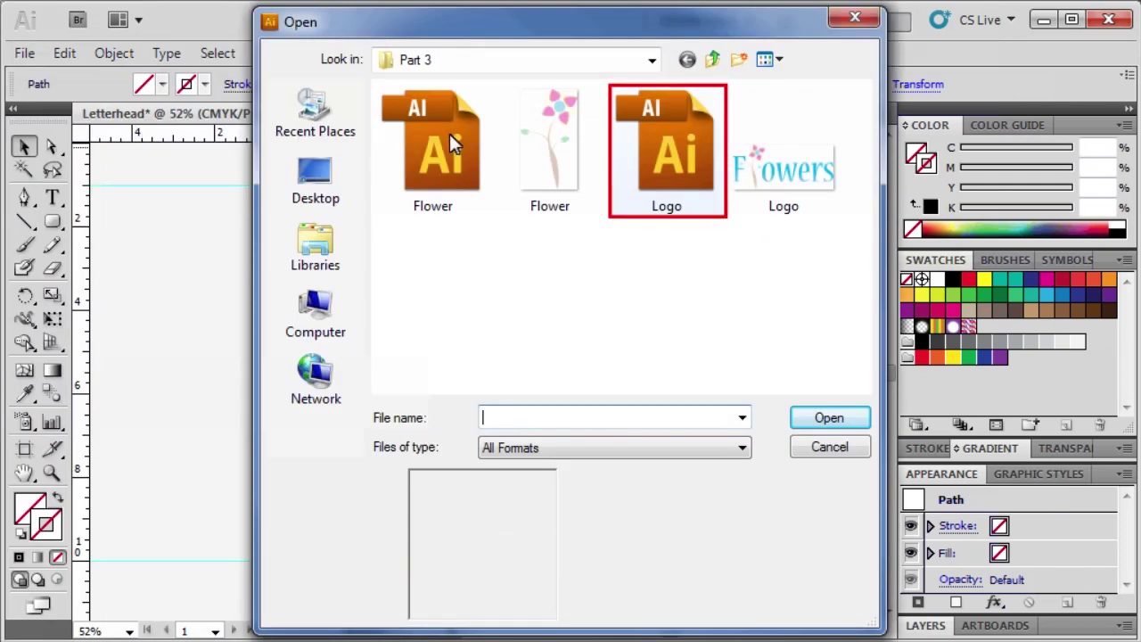
double_click(681, 144)
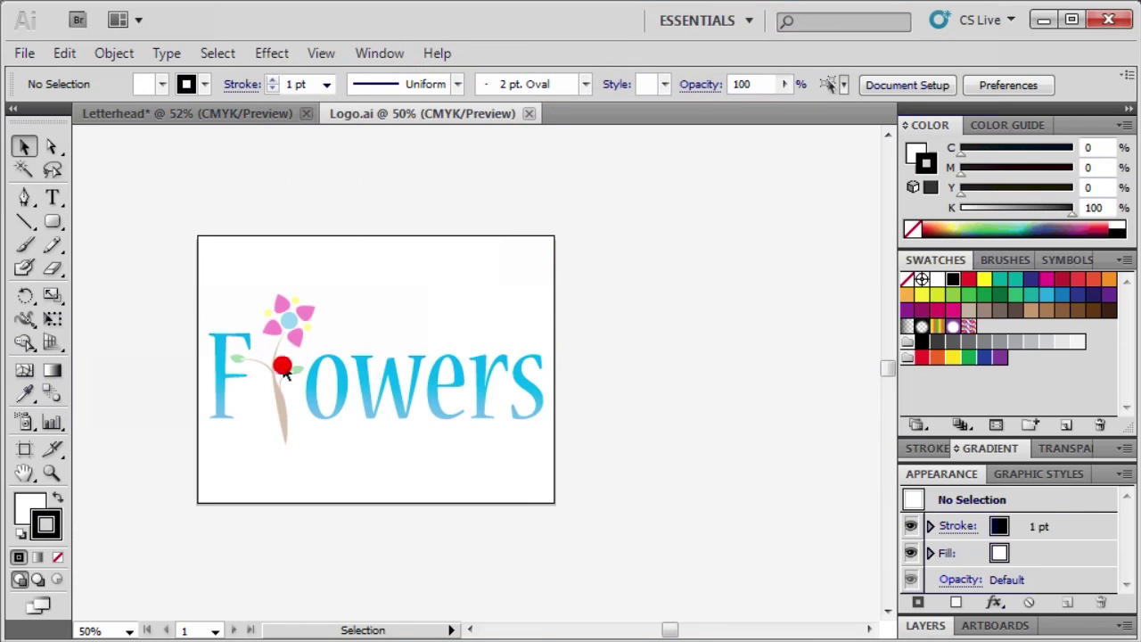
Step: Select the whole Flowers logo group and copy it
click(287, 373)
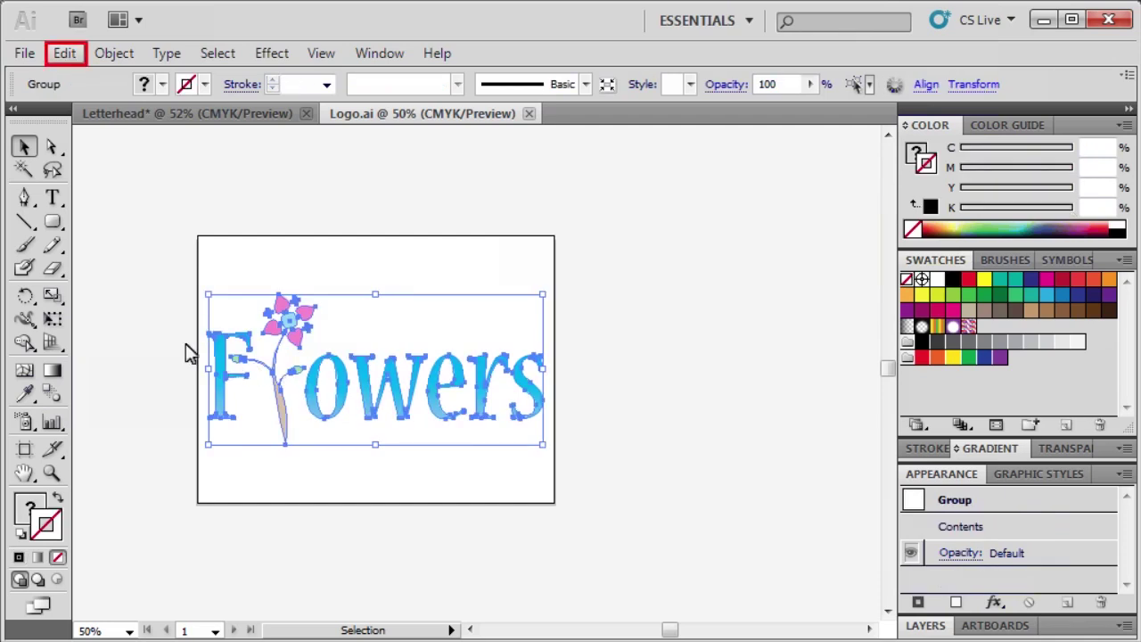
click(69, 58)
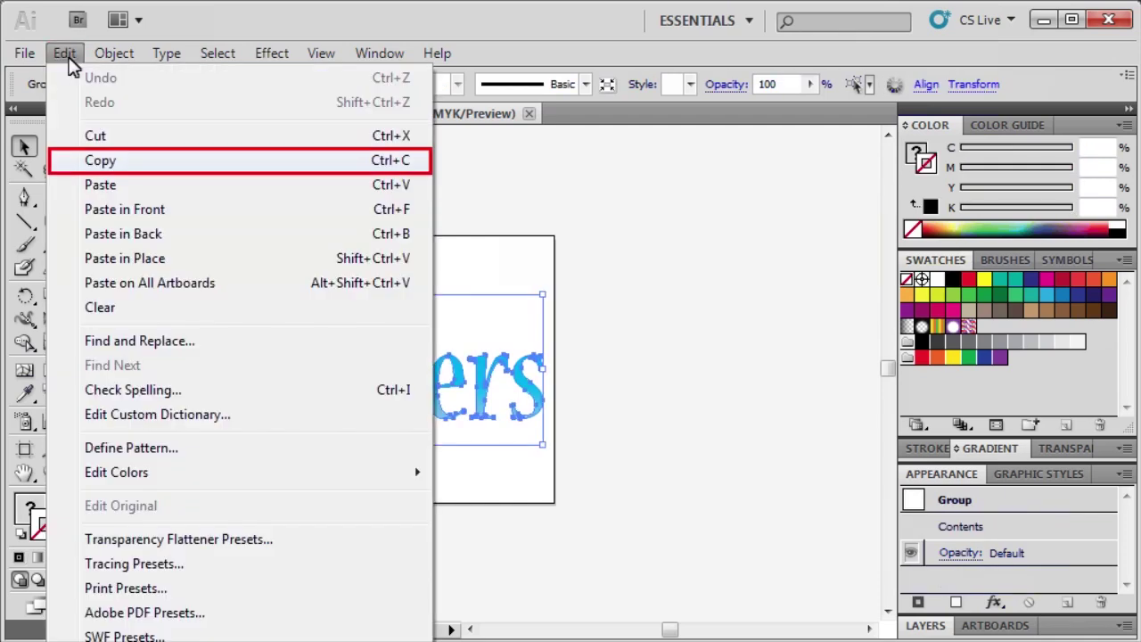
click(99, 160)
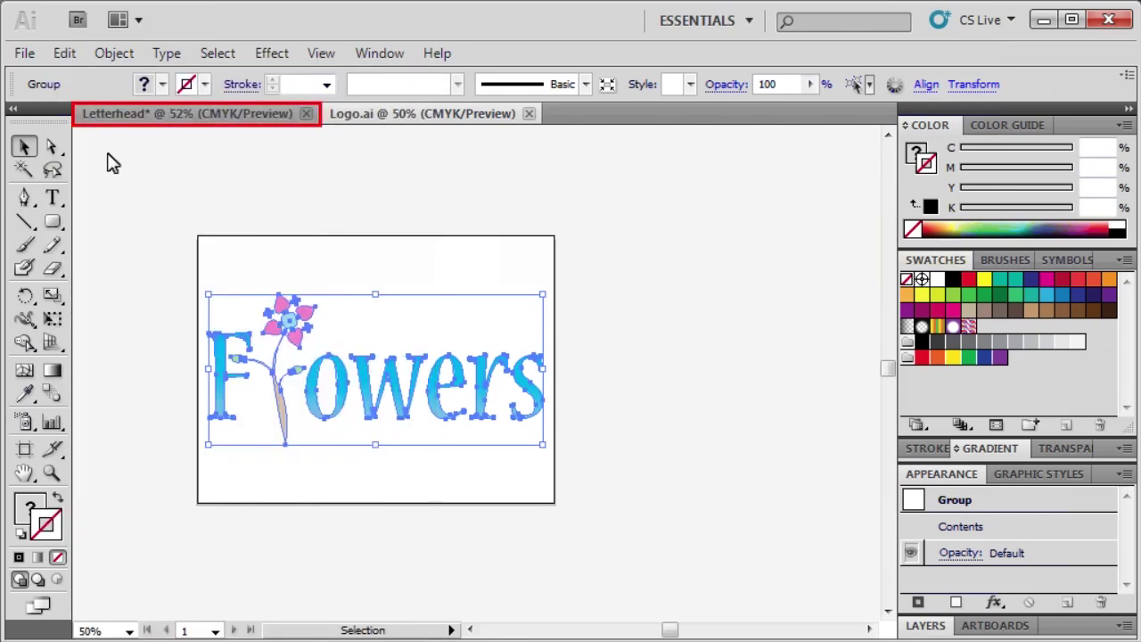
Step: Paste the Flowers logo into the Letterhead document
click(131, 117)
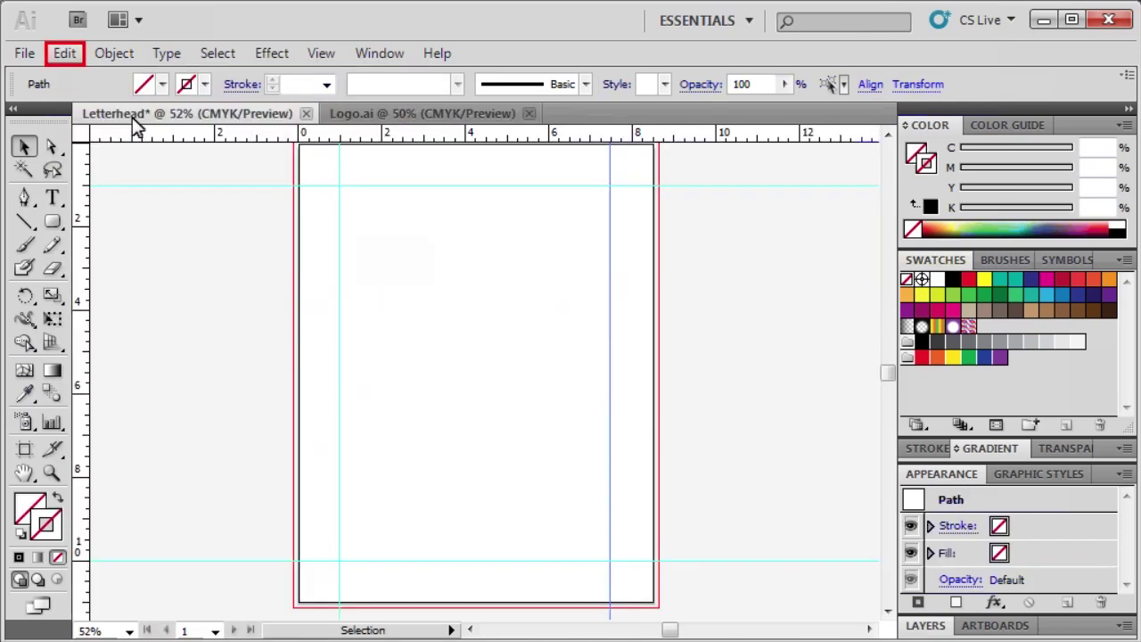
click(68, 57)
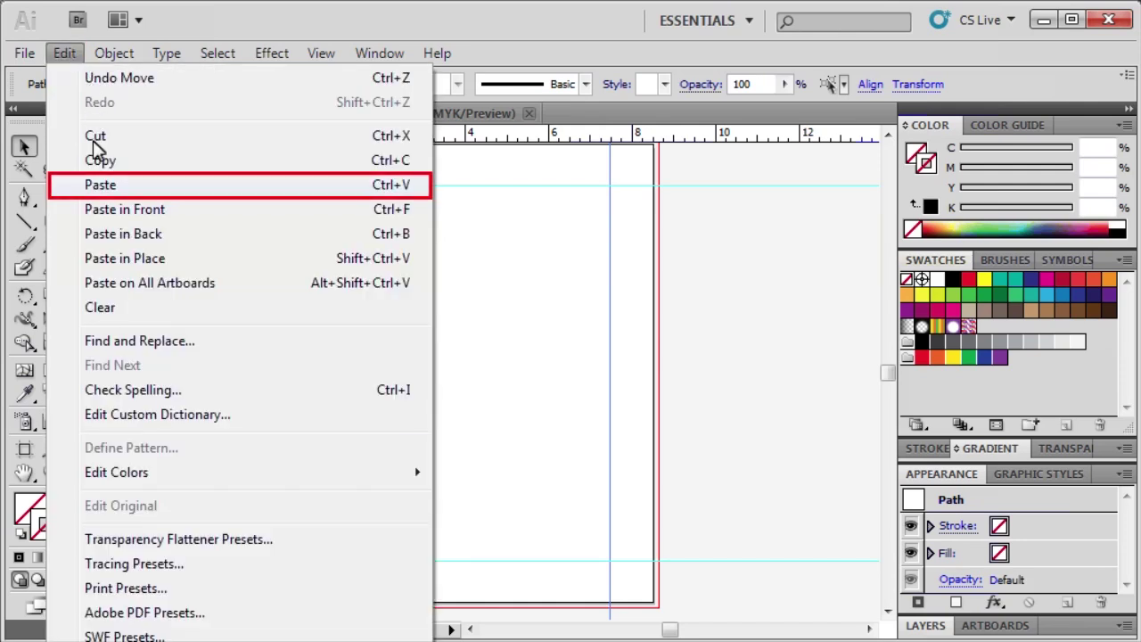
click(95, 187)
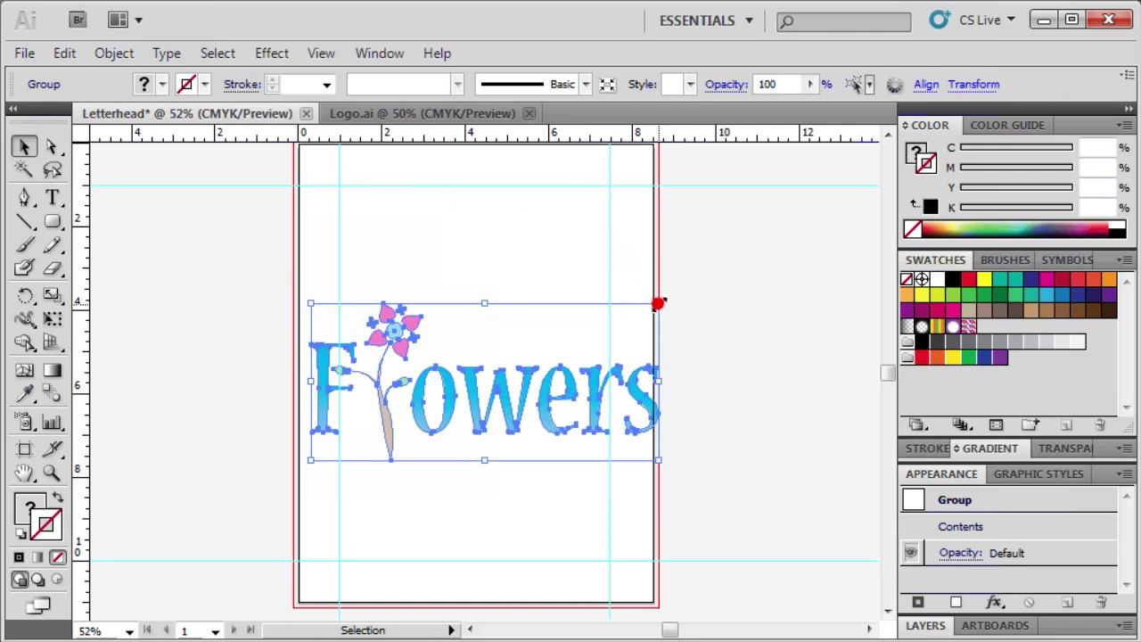
Step: Scale the logo down and centre it horizontally on the page
drag(658, 303, 487, 165)
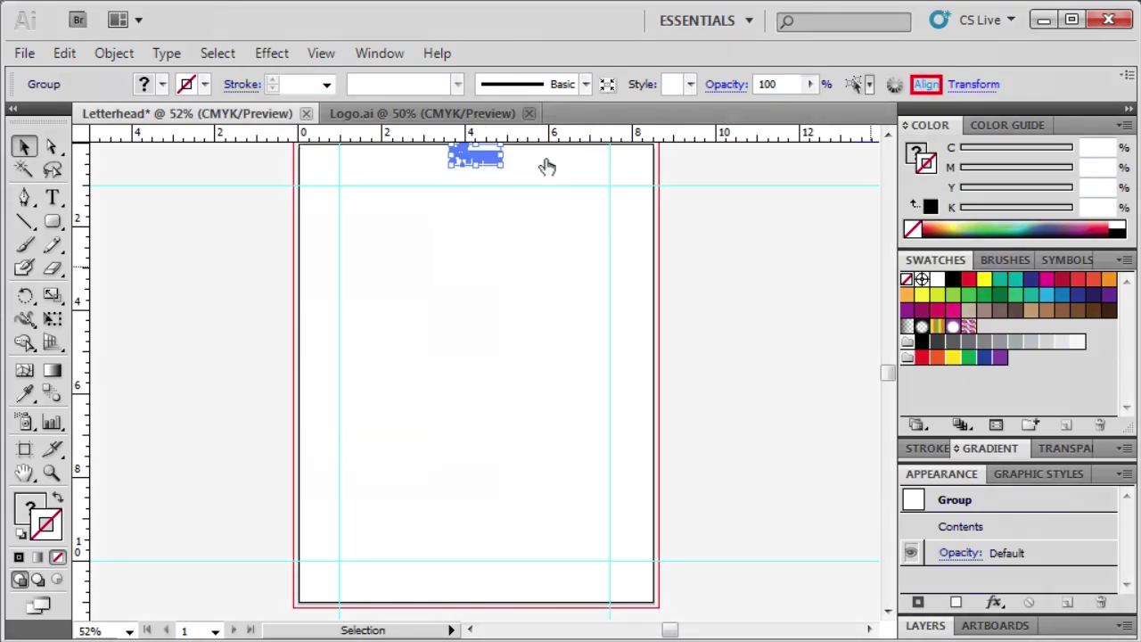
click(922, 85)
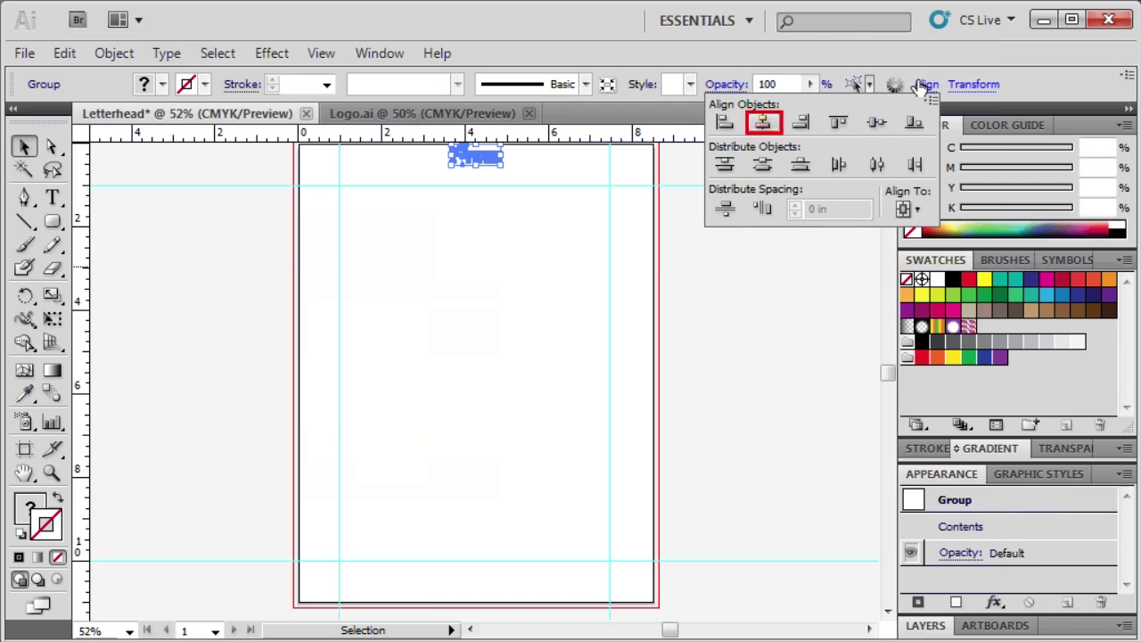
click(760, 124)
Step: Close the Align panel and zoom in on the logo area
click(927, 80)
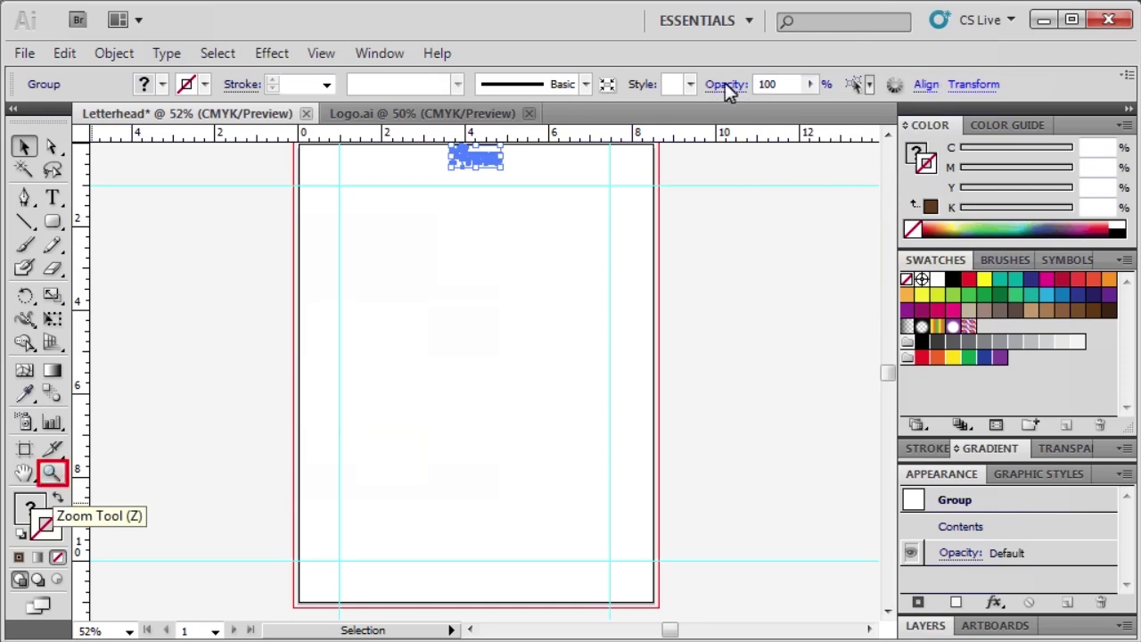
click(52, 473)
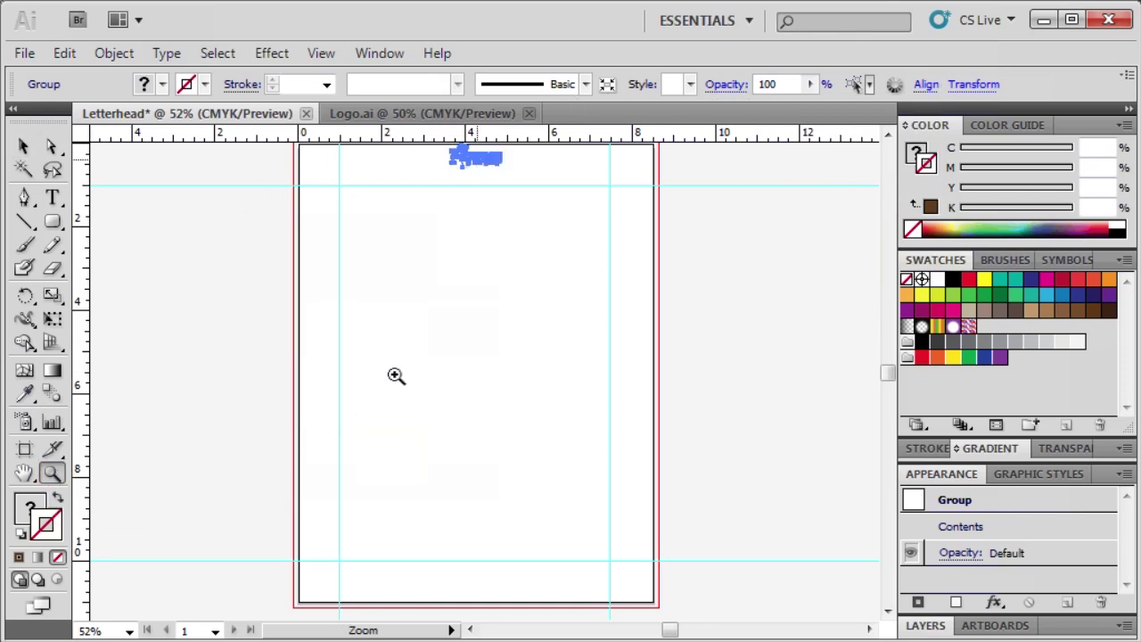
click(474, 157)
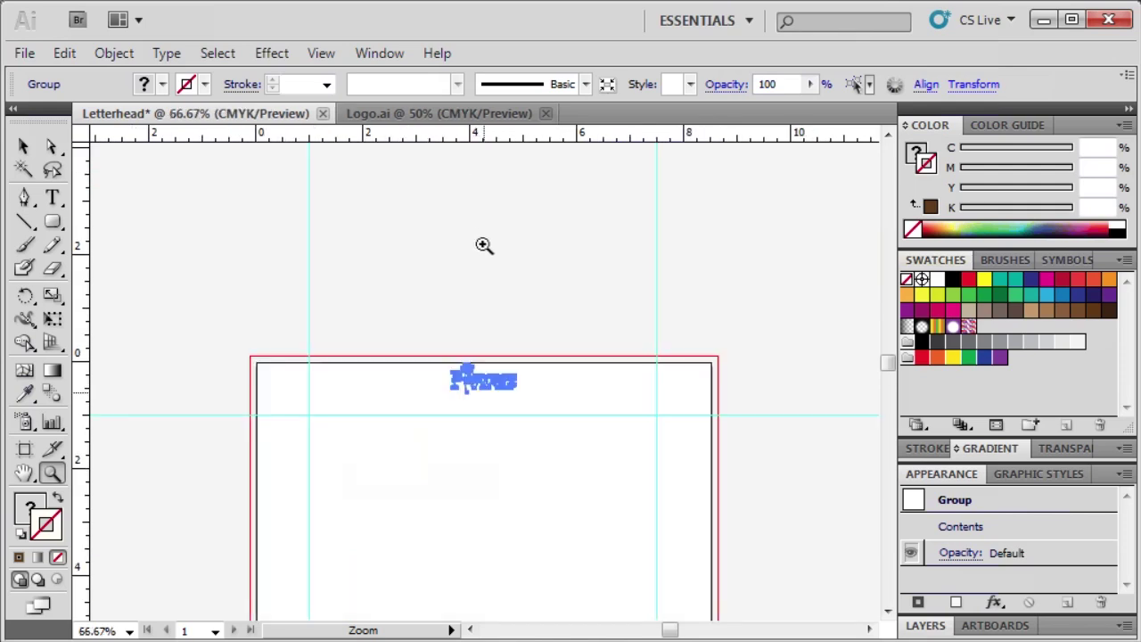
click(482, 392)
key(v)
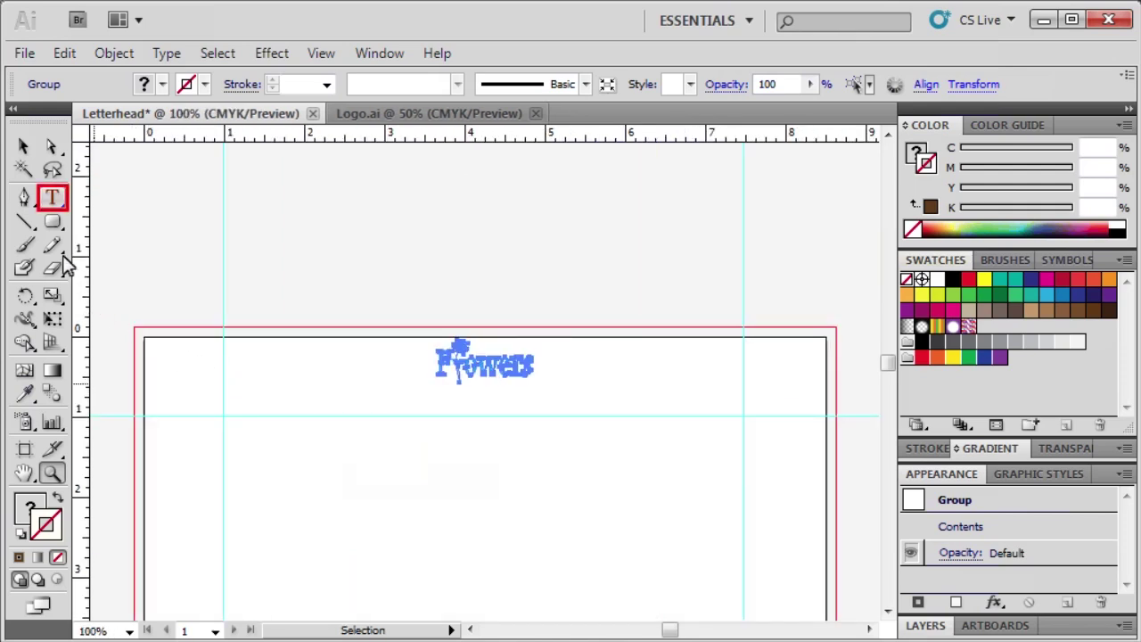
Step: Type 'Library Palmer Wing,' on a new text line below the logo
click(52, 197)
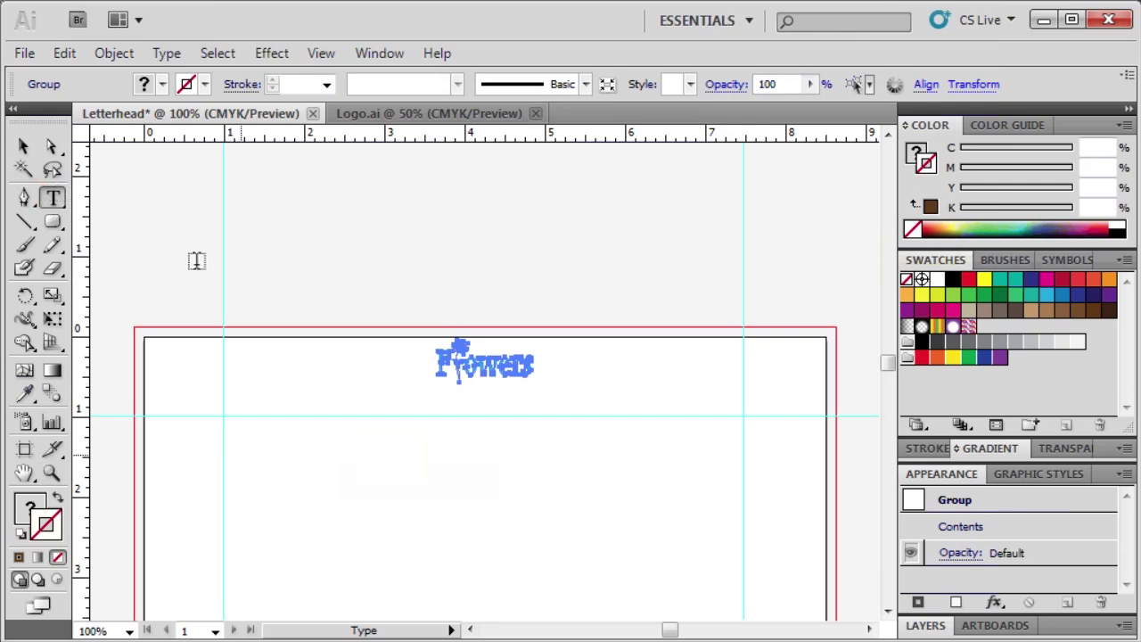
click(239, 452)
text(Library Palmer Wing, Room 4056 (LIB PW 4)
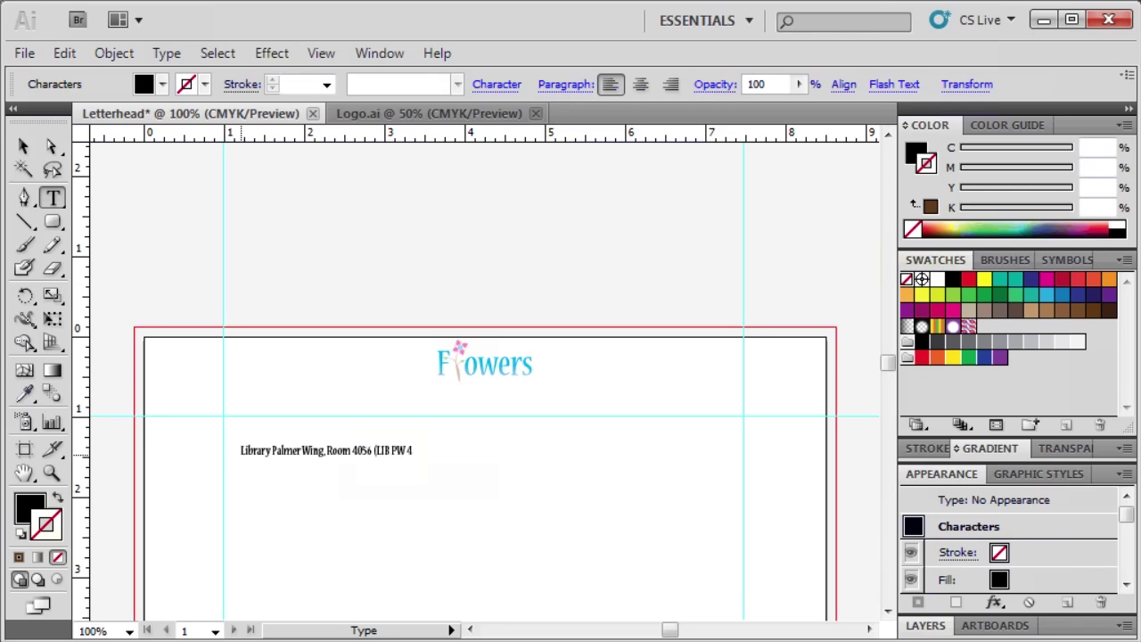
Step: Finish the location line with a closing parenthesis and select it
text())
key(Escape)
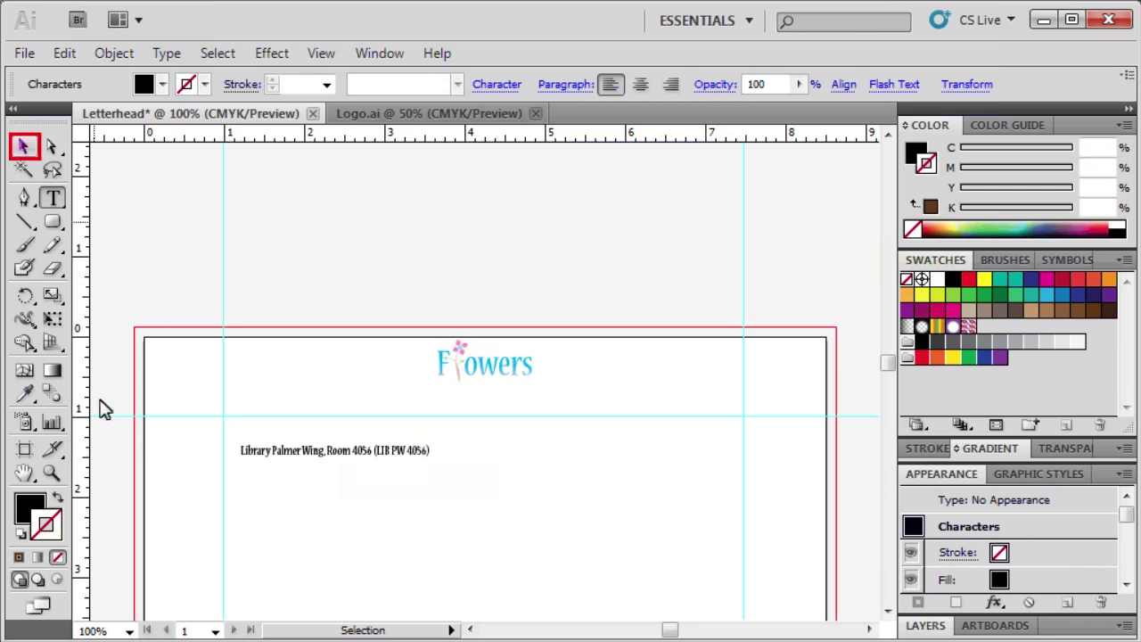
click(27, 147)
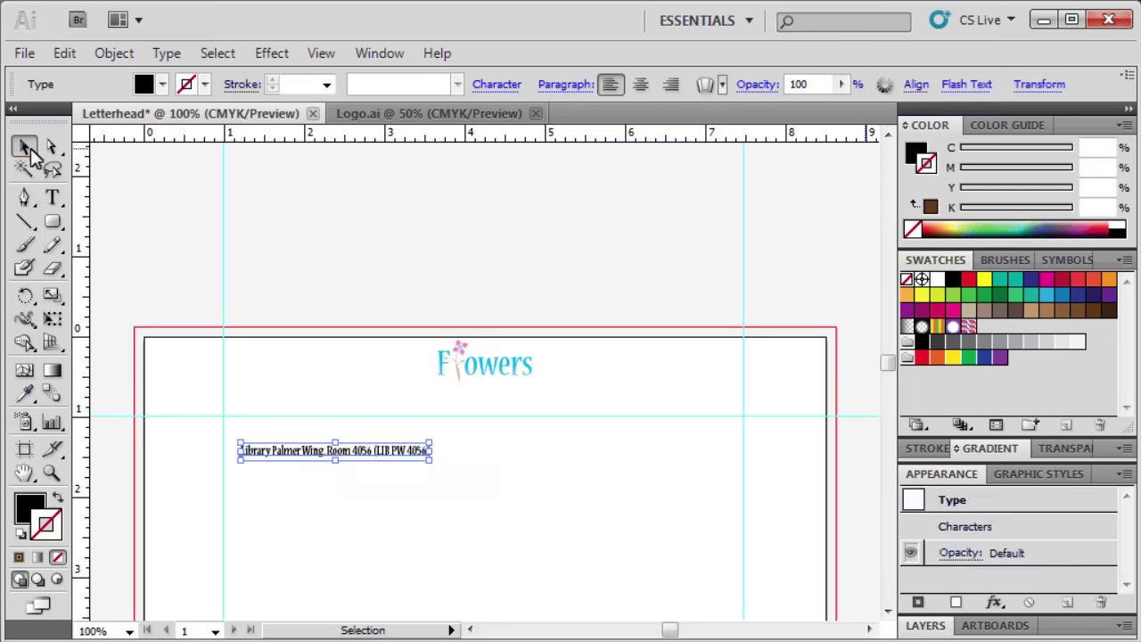
Step: Set the location text fill to dark brown, RGB 96, 58, 23
double_click(915, 153)
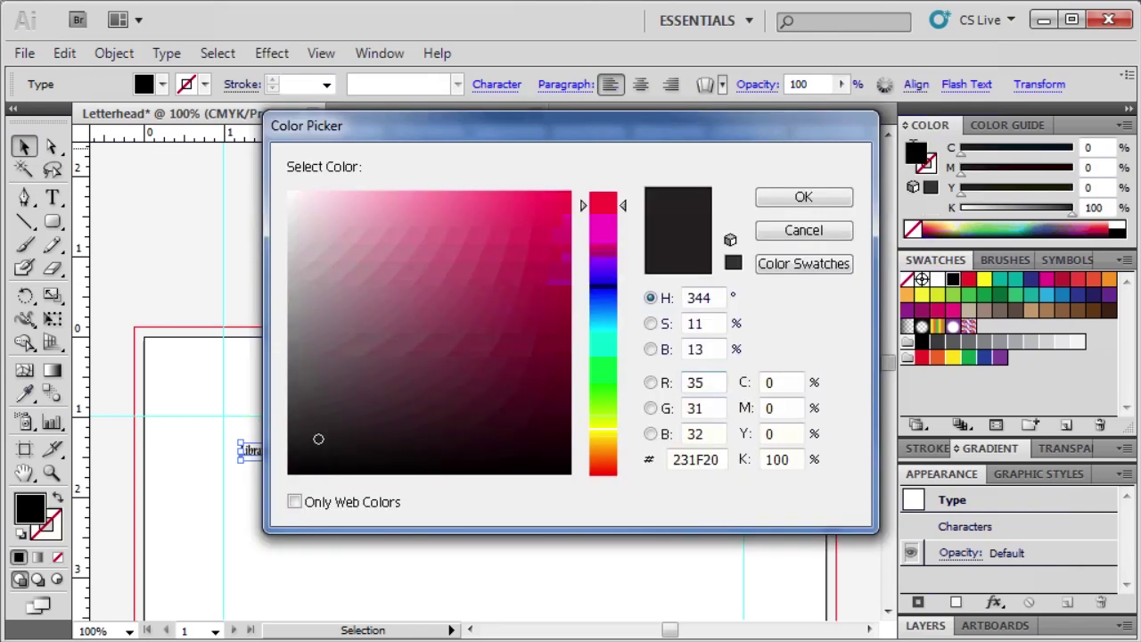
double_click(704, 382)
text(96)
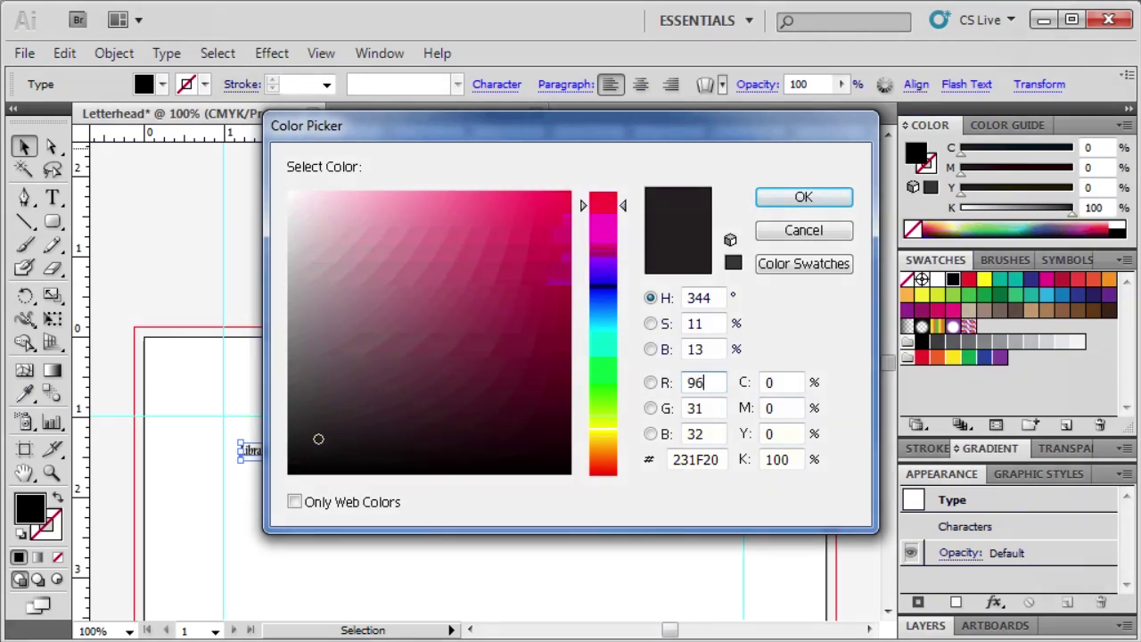
double_click(695, 407)
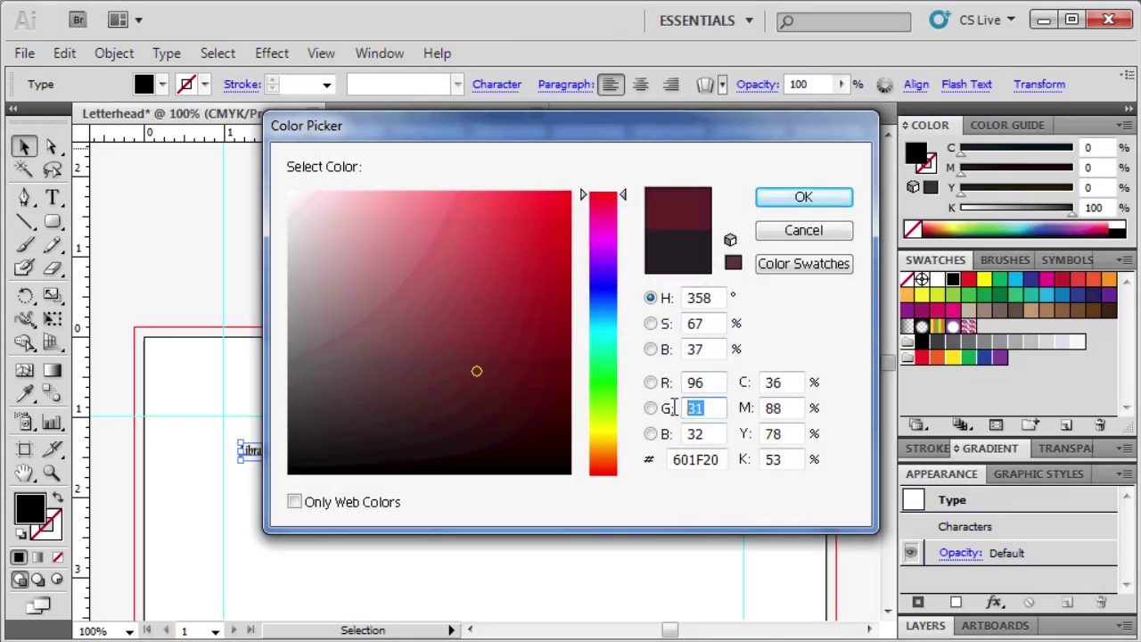
text(5)
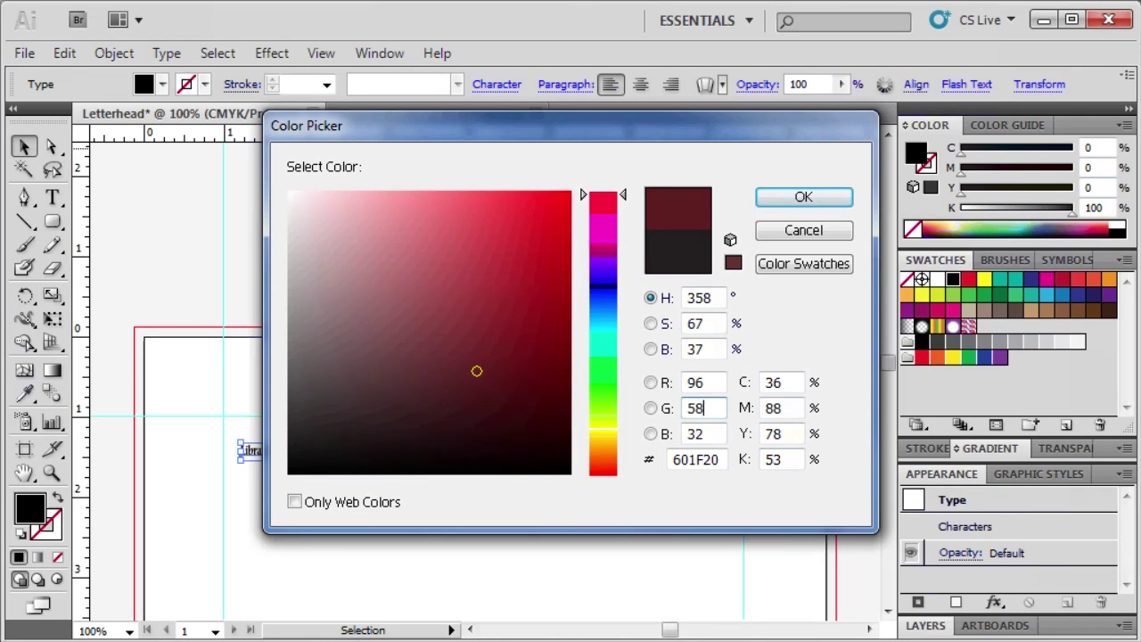
text(8)
double_click(695, 433)
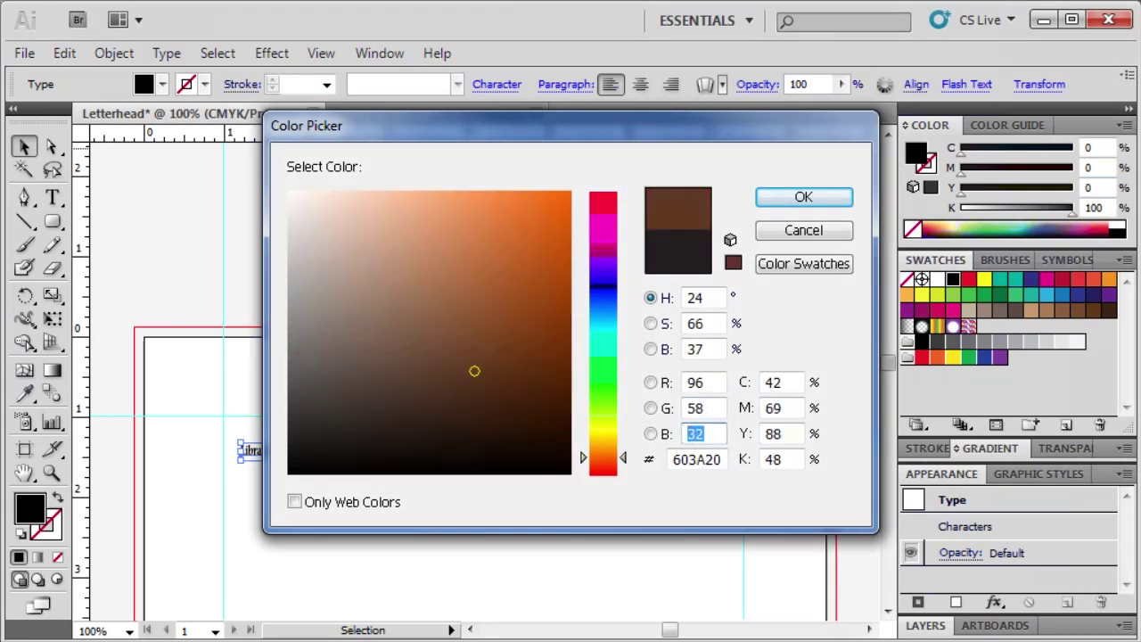
text(23)
click(836, 198)
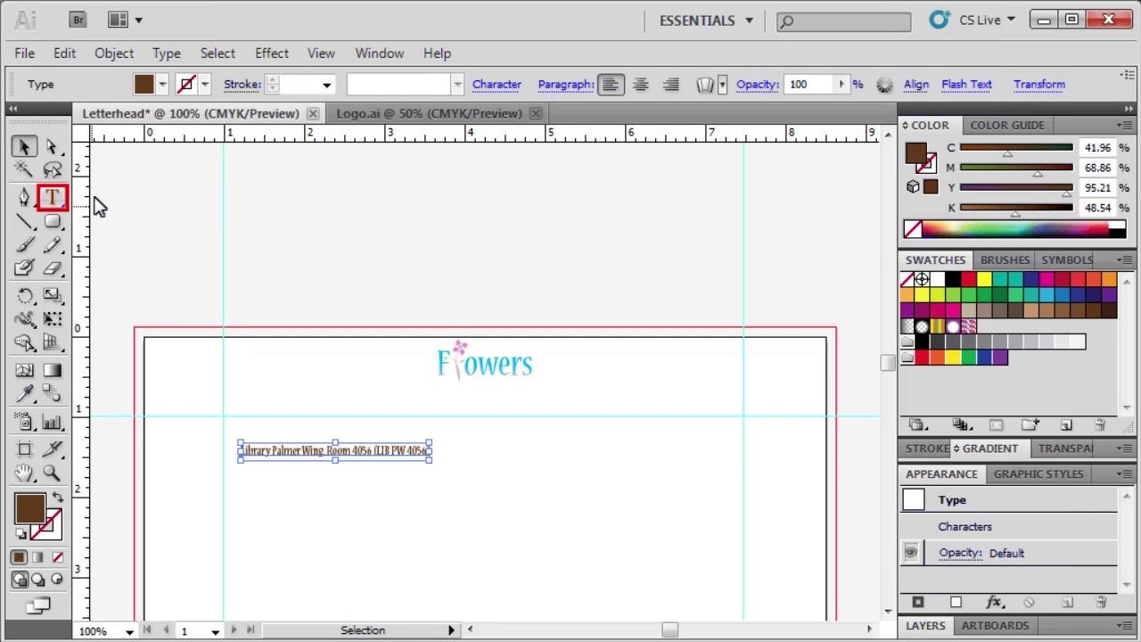
Step: Type the contact e-mail address on a new line below the location line
click(51, 197)
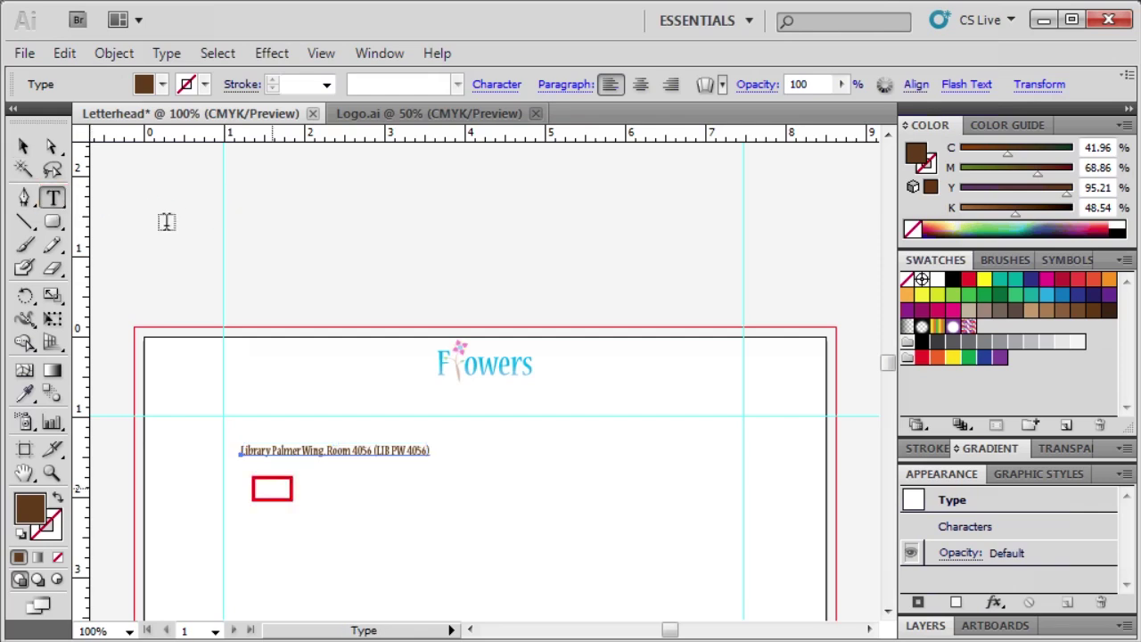
click(271, 486)
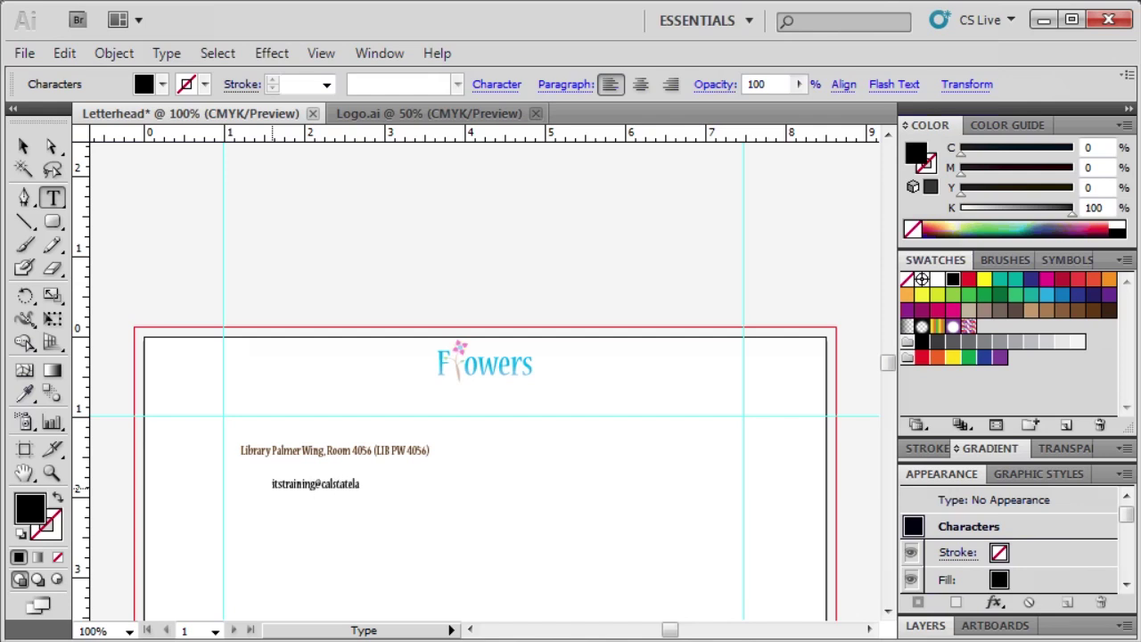
key(Escape)
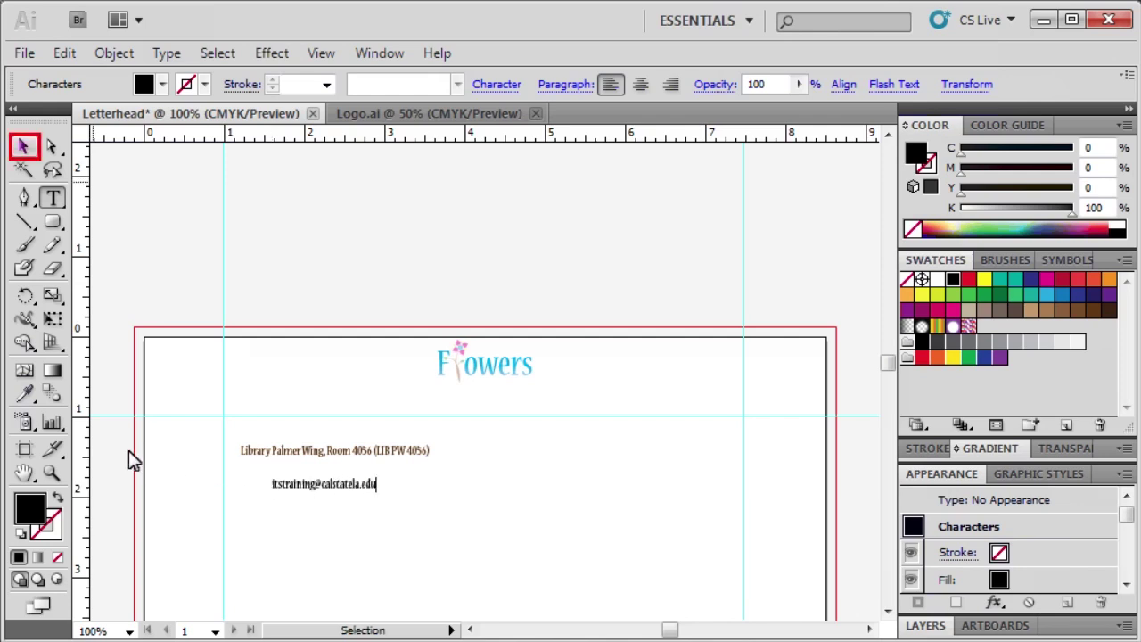
Step: Give the e-mail text the location line's brown with the Eyedropper
click(22, 149)
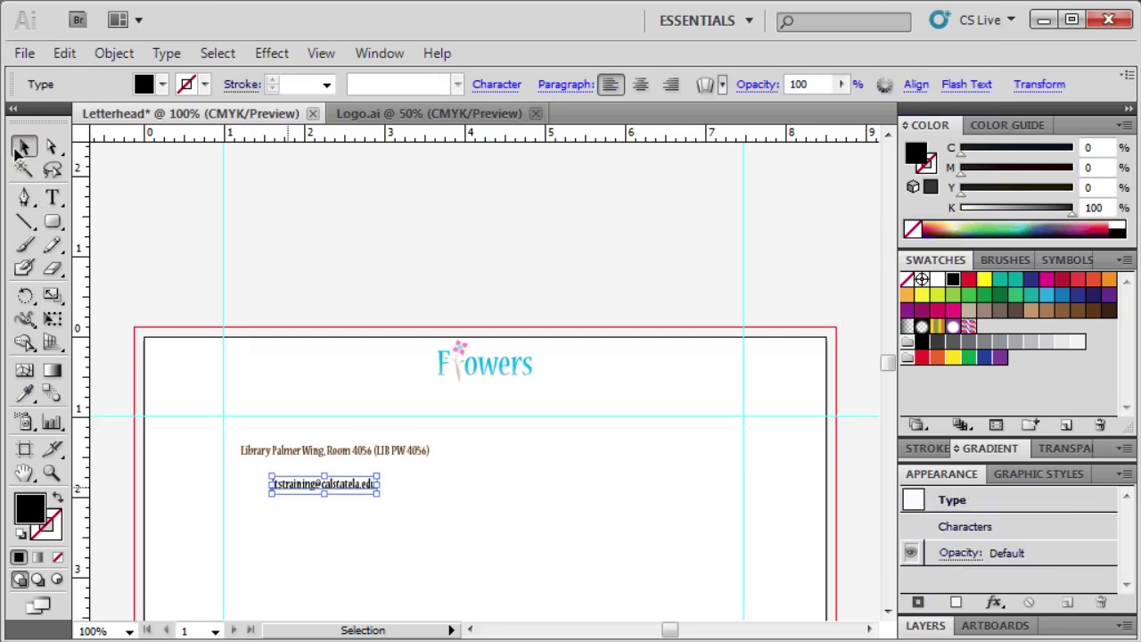
key(i)
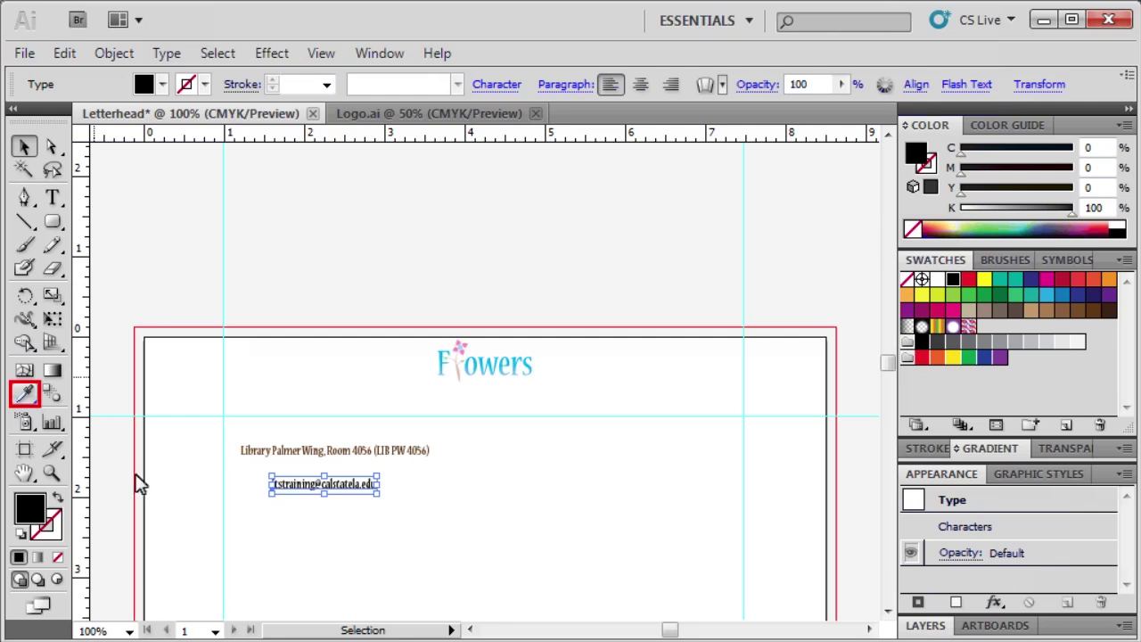
click(28, 392)
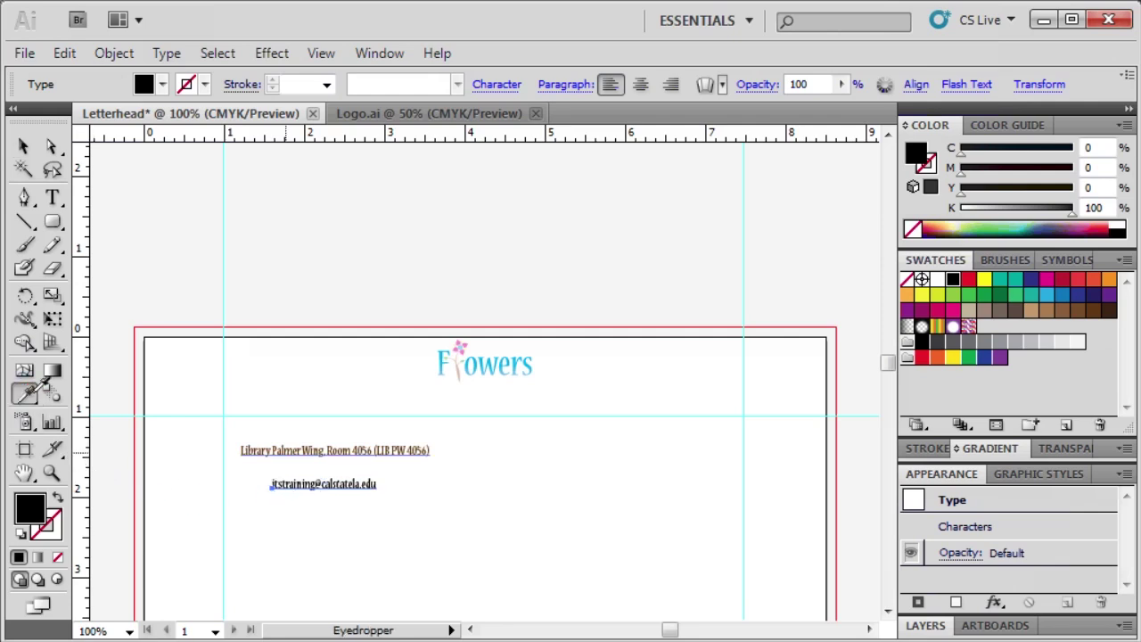
click(287, 445)
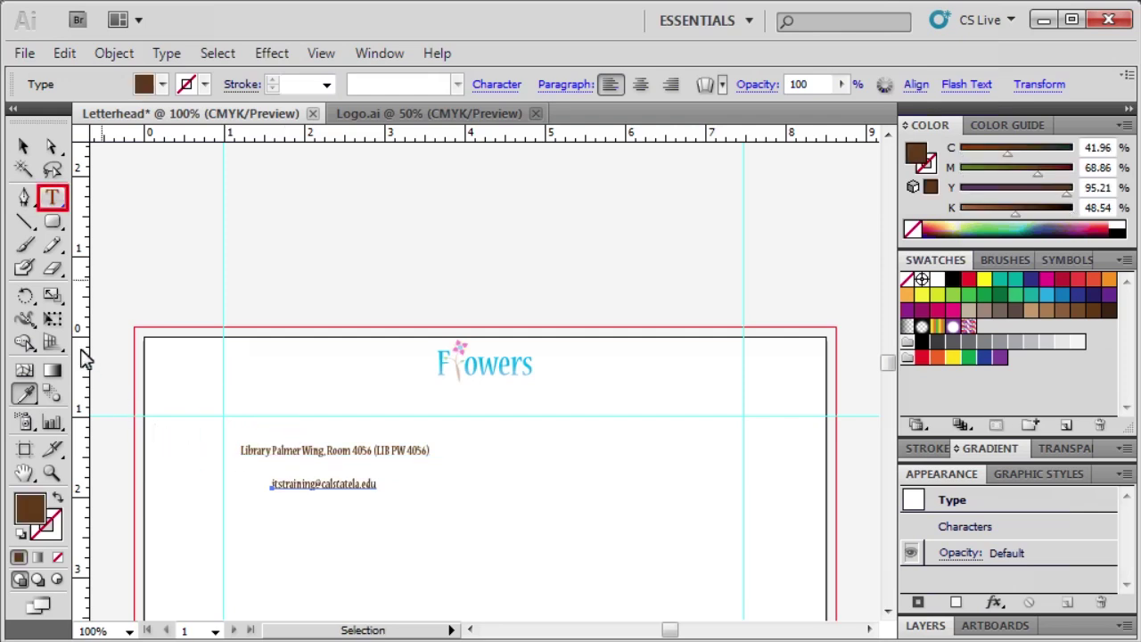
Step: Add a phone number text line below the e-mail line
click(52, 197)
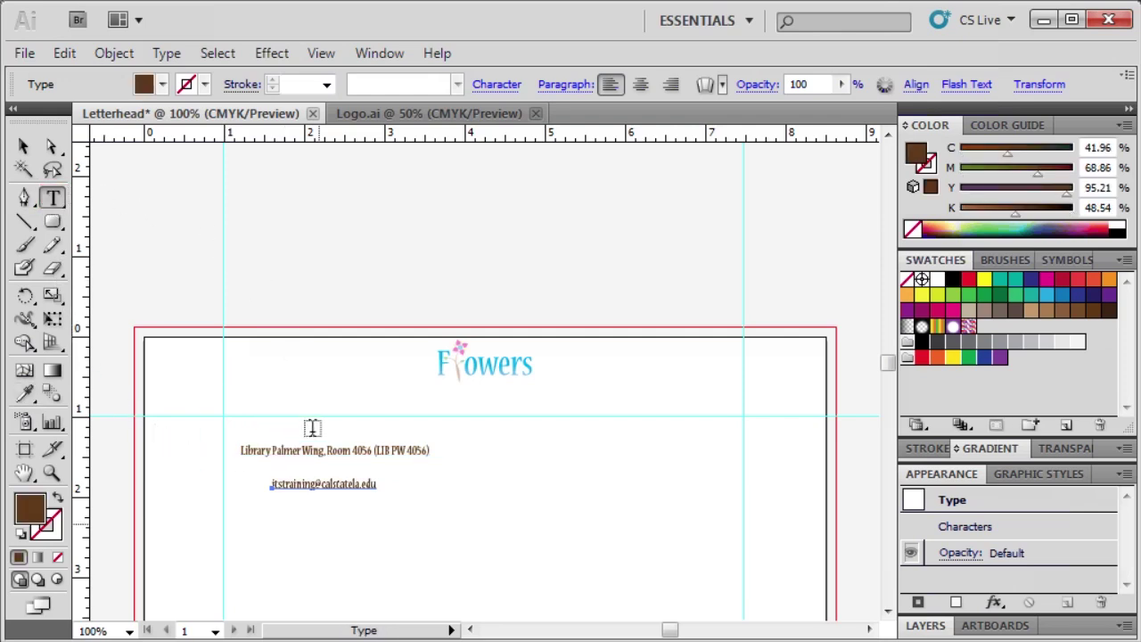
click(318, 523)
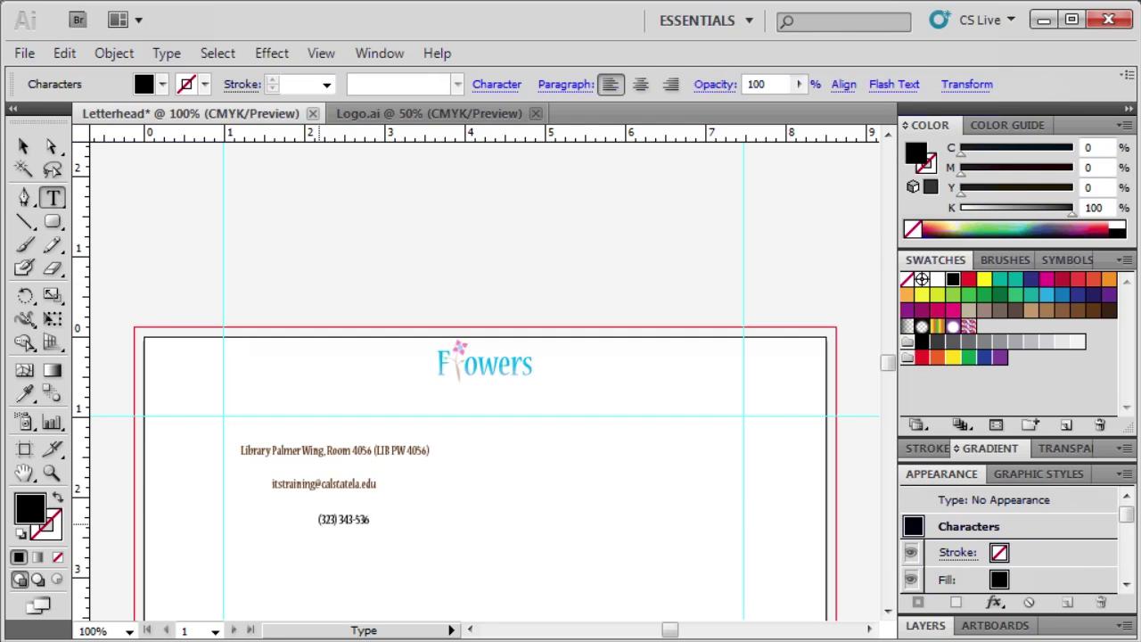
key(Escape)
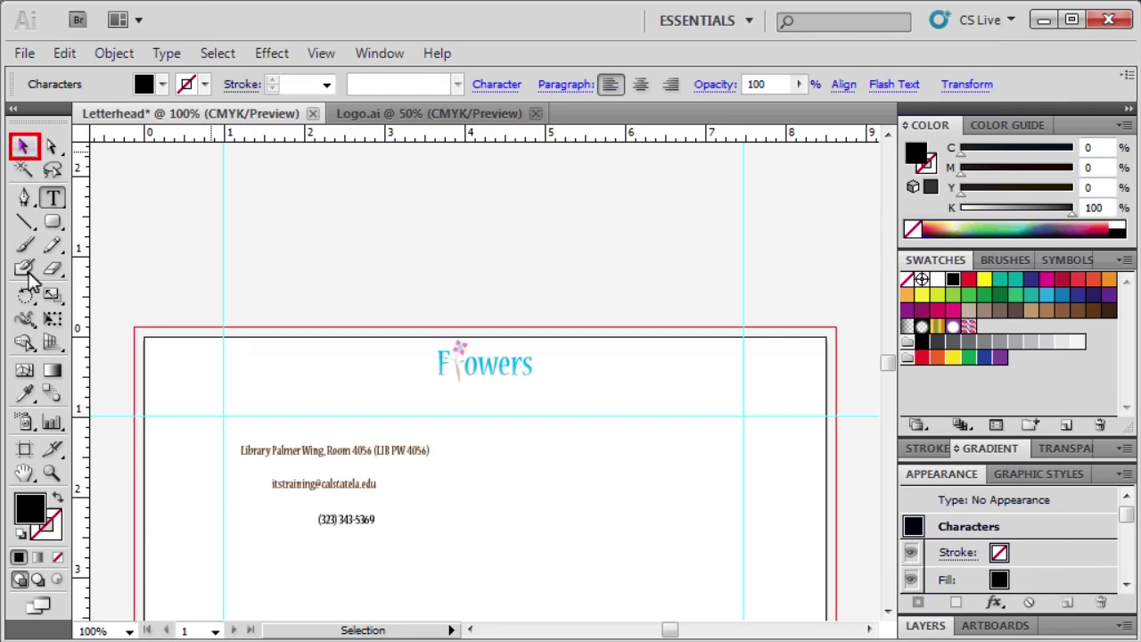
Step: Eyedropper the e-mail text's brown onto the phone number
click(23, 147)
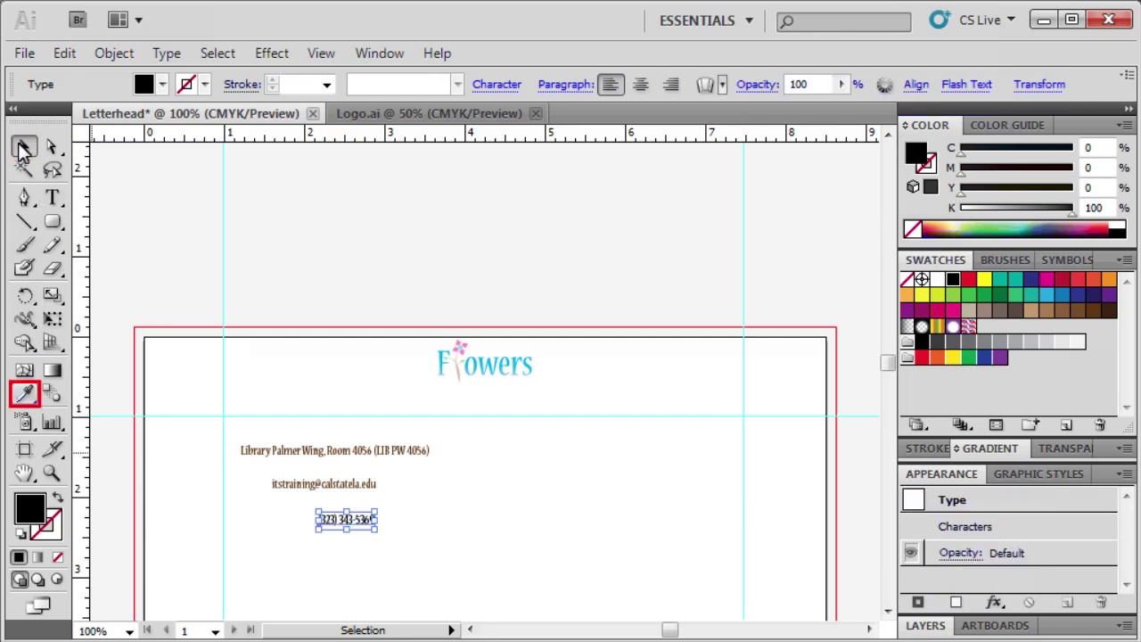
click(25, 393)
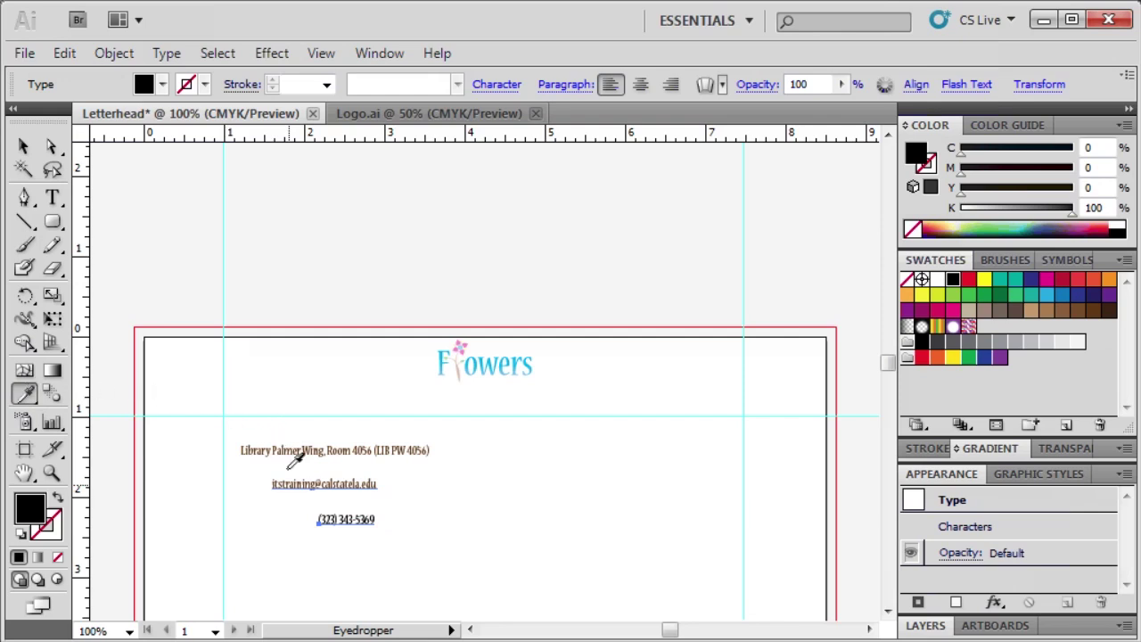
click(287, 483)
key(ctrl)
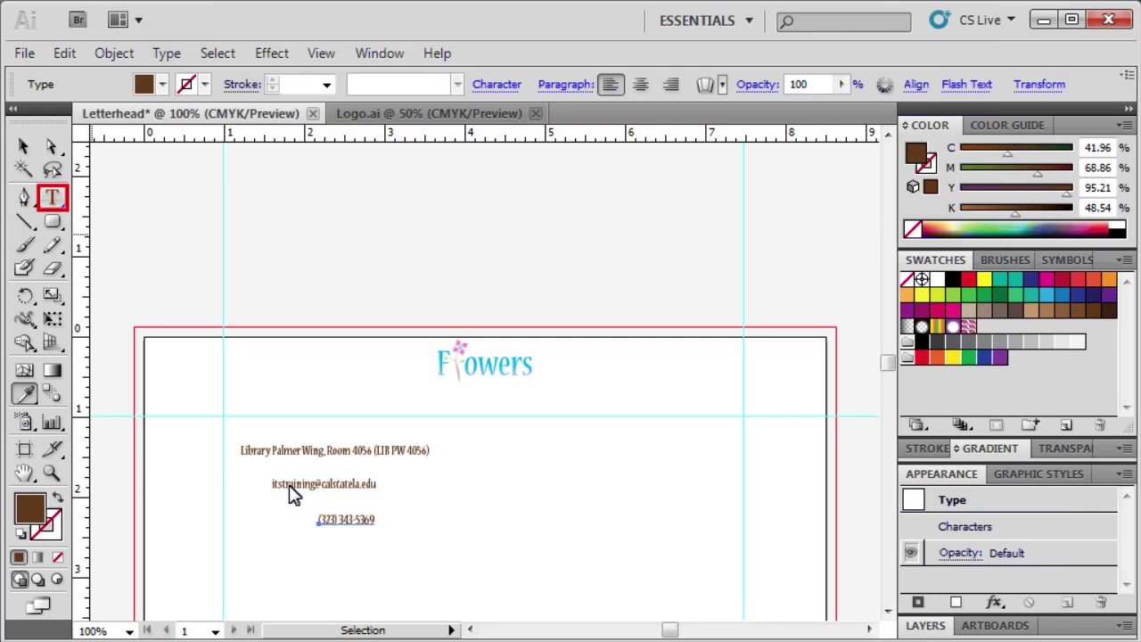
click(55, 198)
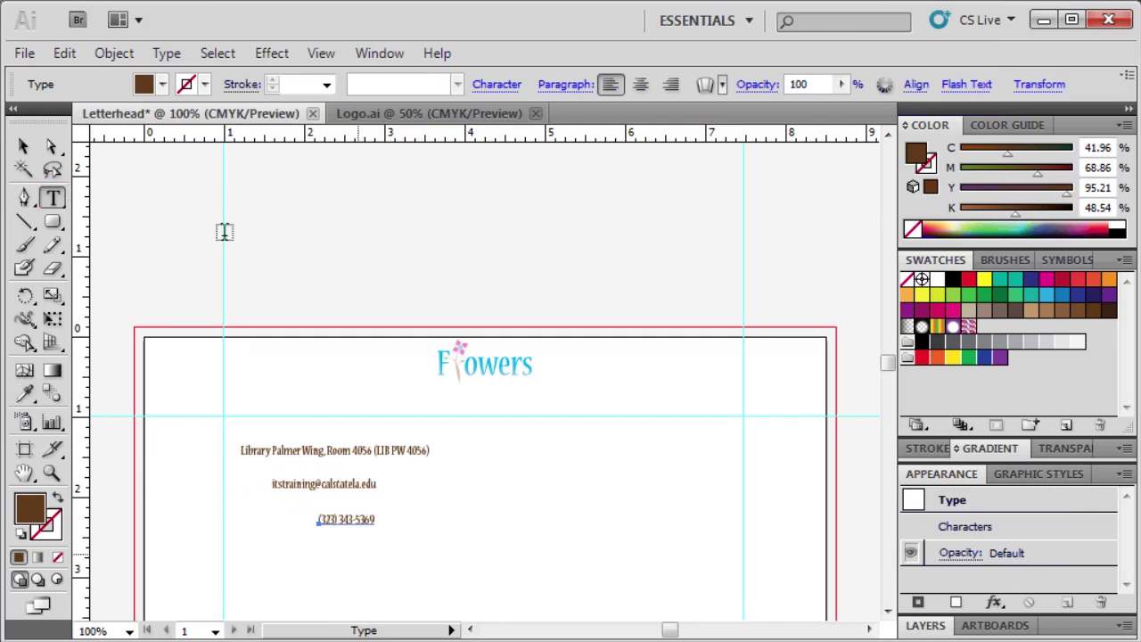
click(357, 550)
text(www.calstatela.edu/training)
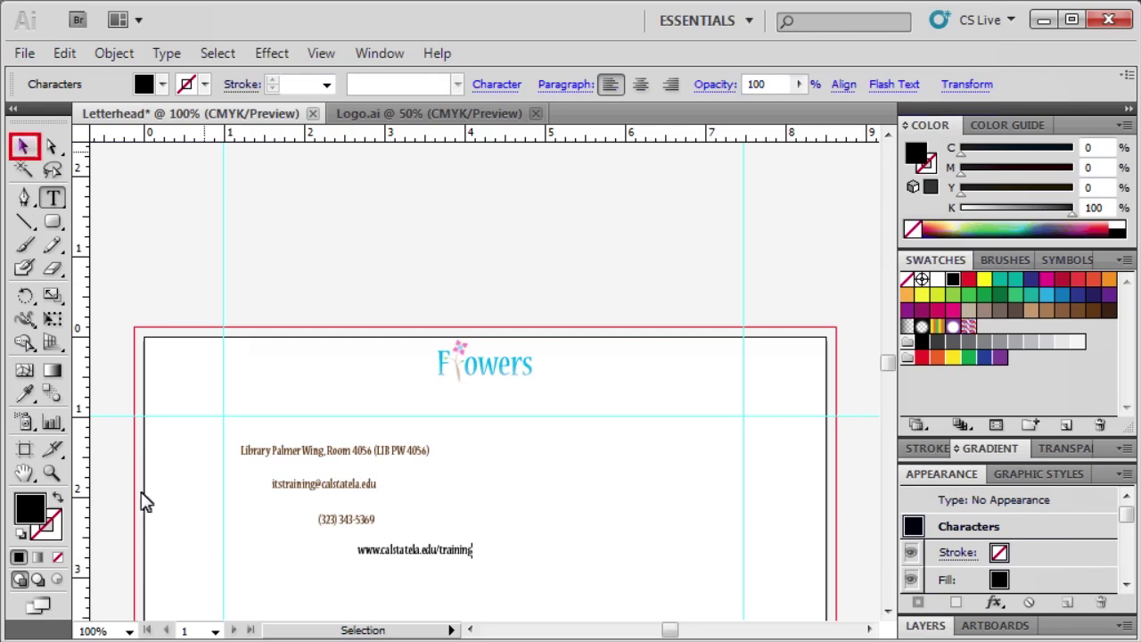
click(24, 146)
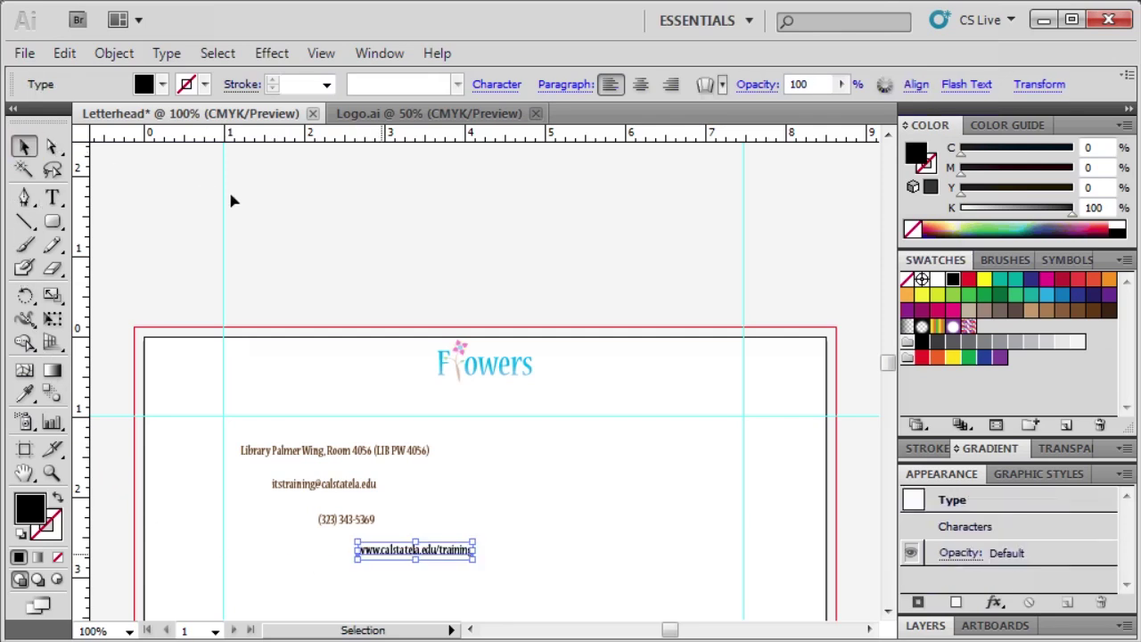
Step: Colour the web address brown by sampling the address line
click(374, 547)
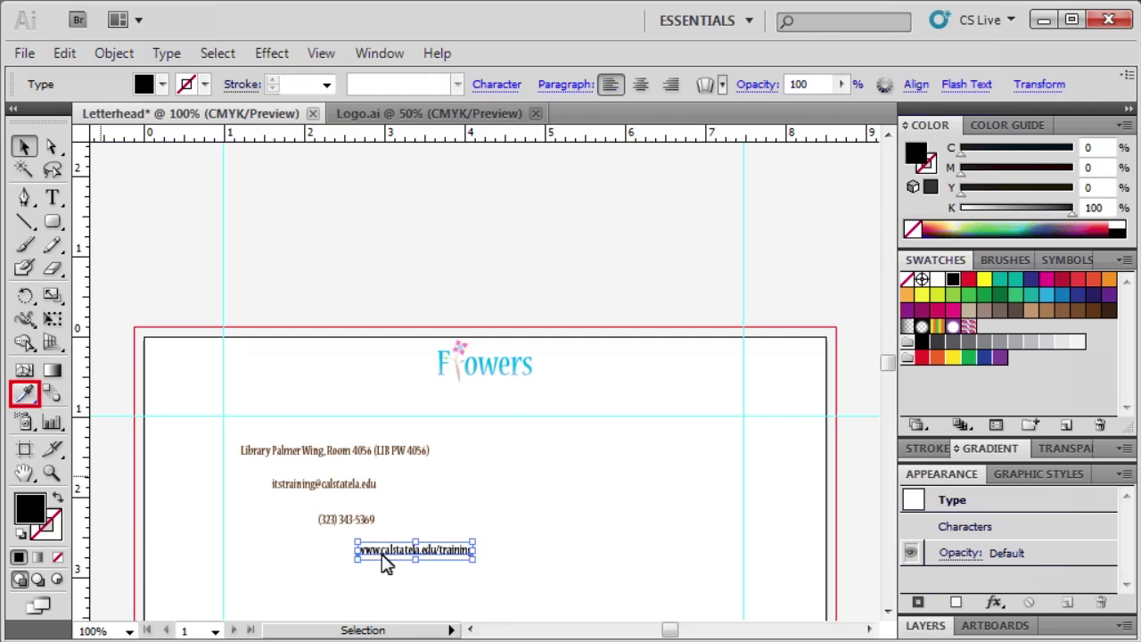
click(24, 393)
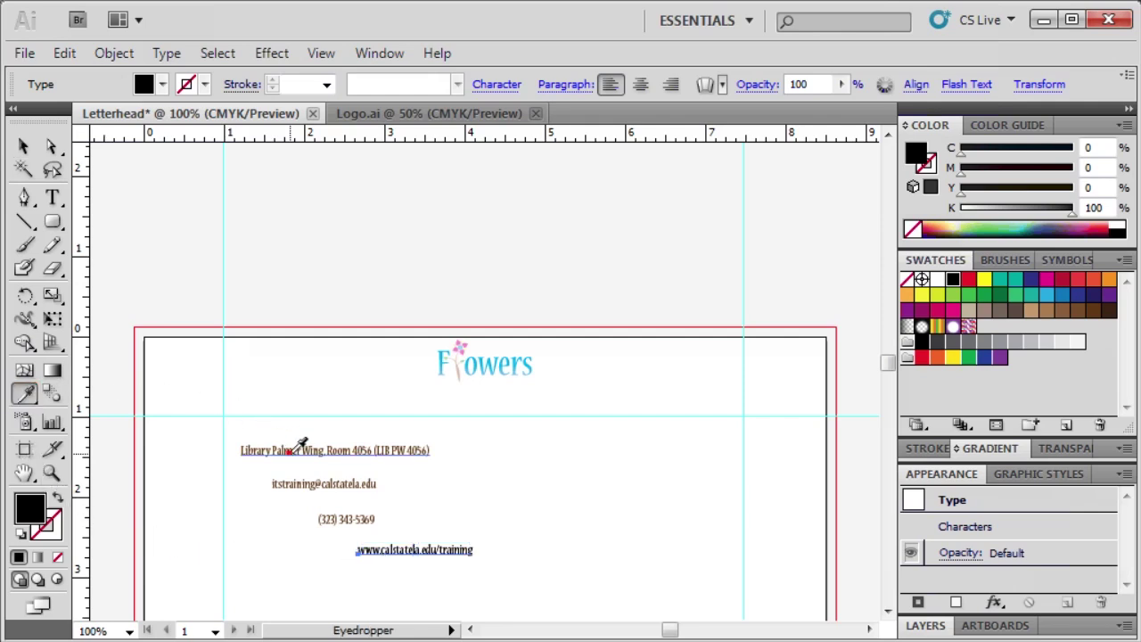
click(290, 451)
key(v)
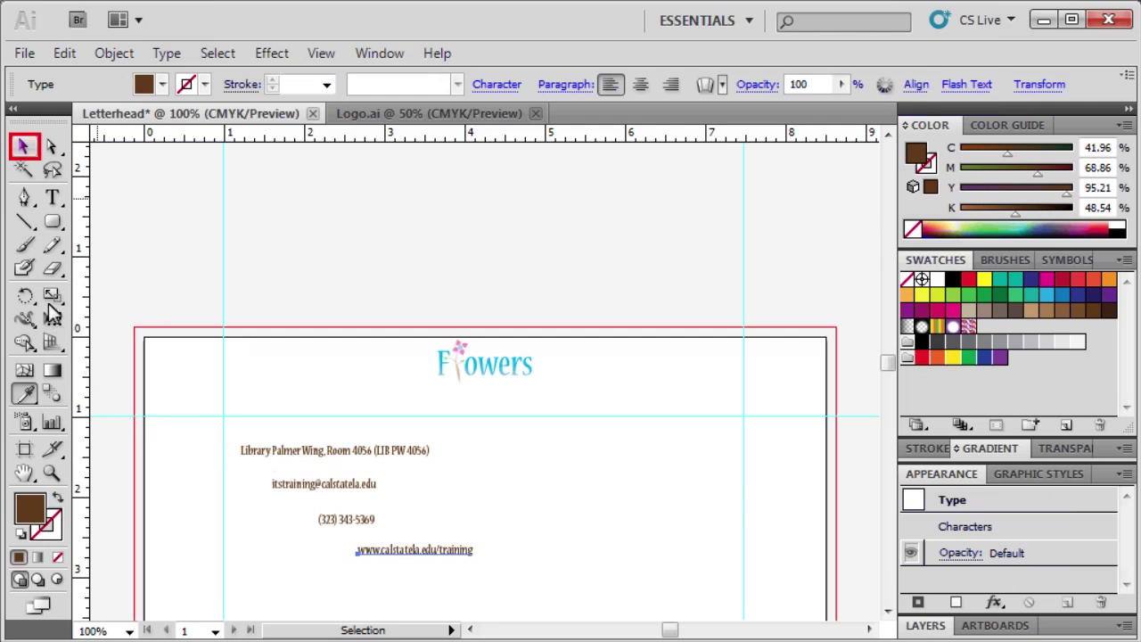
Step: Drag the web address, location, e-mail and phone text into one row under the logo
click(24, 145)
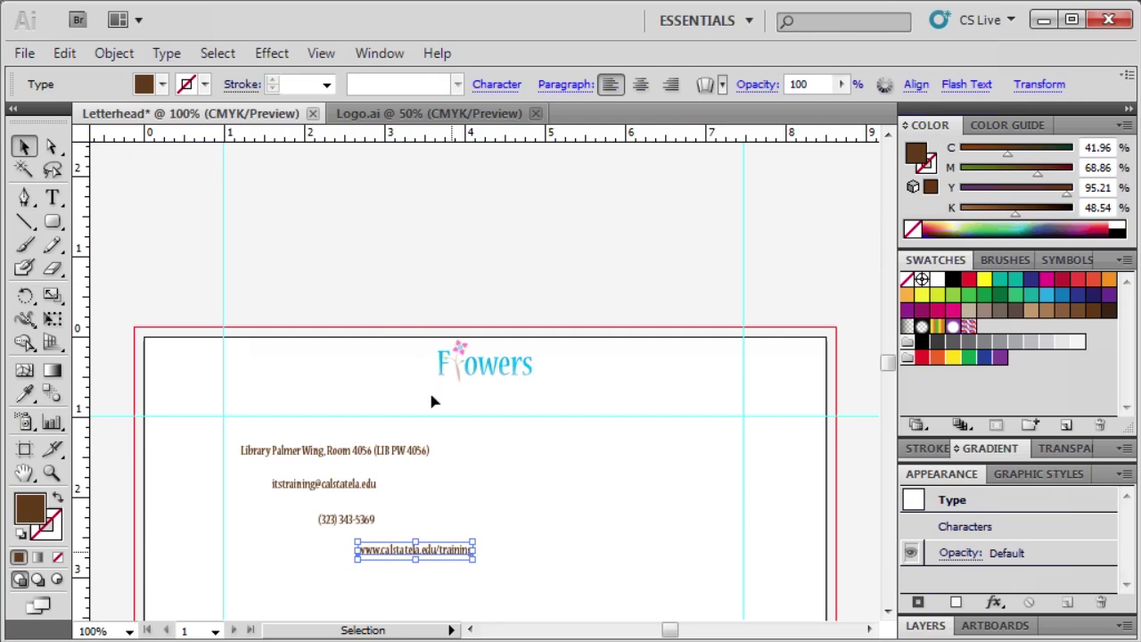
drag(451, 553, 718, 412)
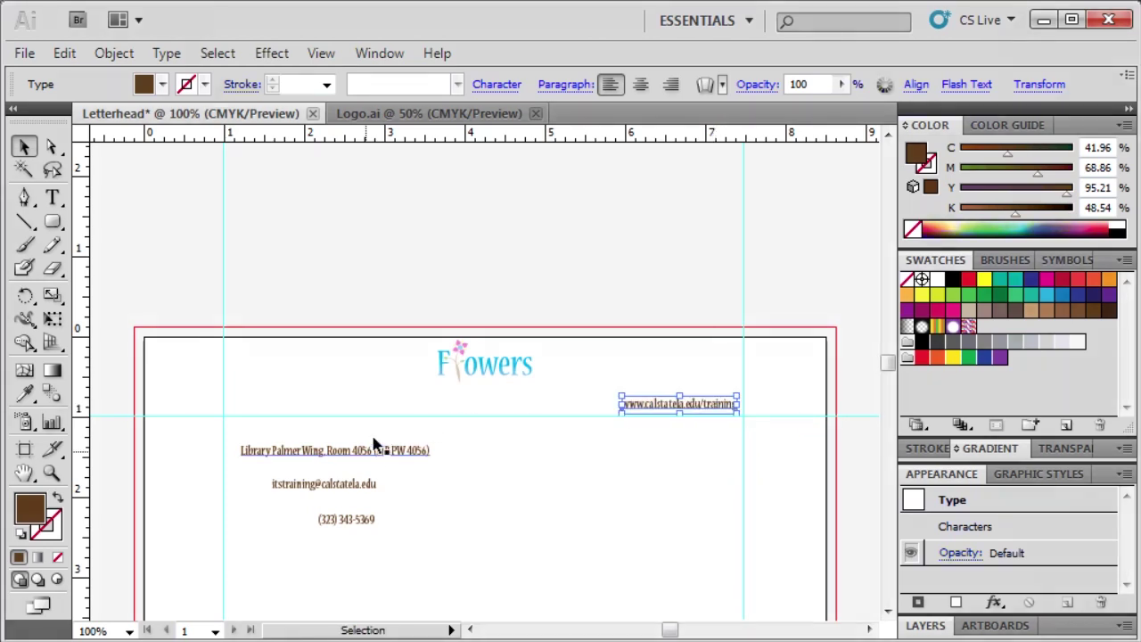
drag(365, 449, 361, 406)
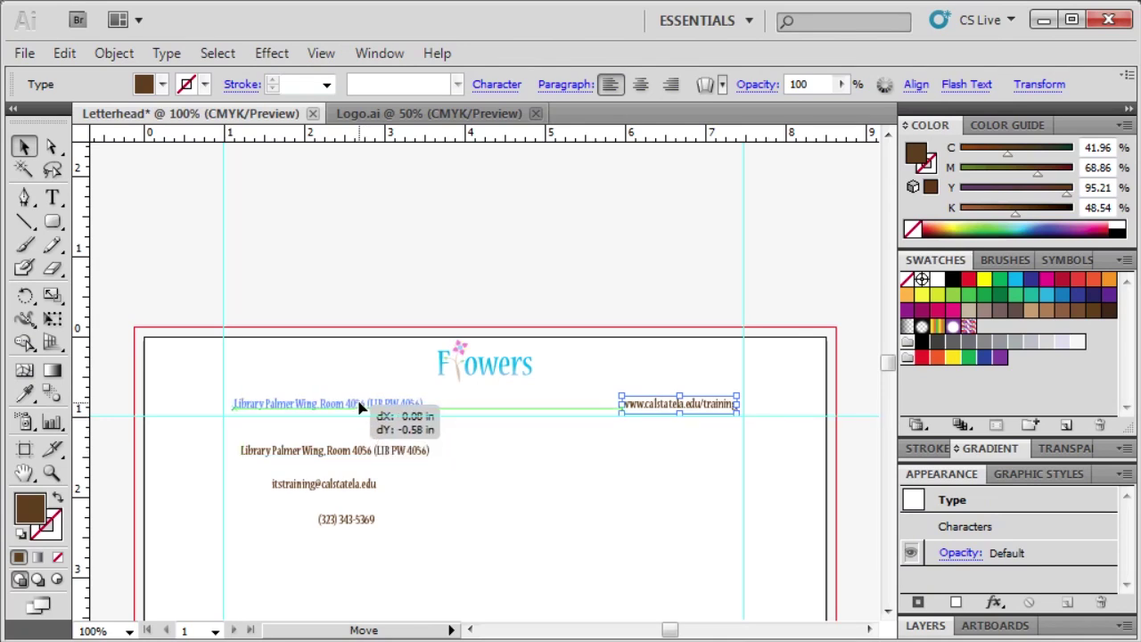
drag(361, 406, 360, 406)
drag(362, 479, 597, 407)
drag(356, 520, 477, 414)
drag(555, 599, 588, 318)
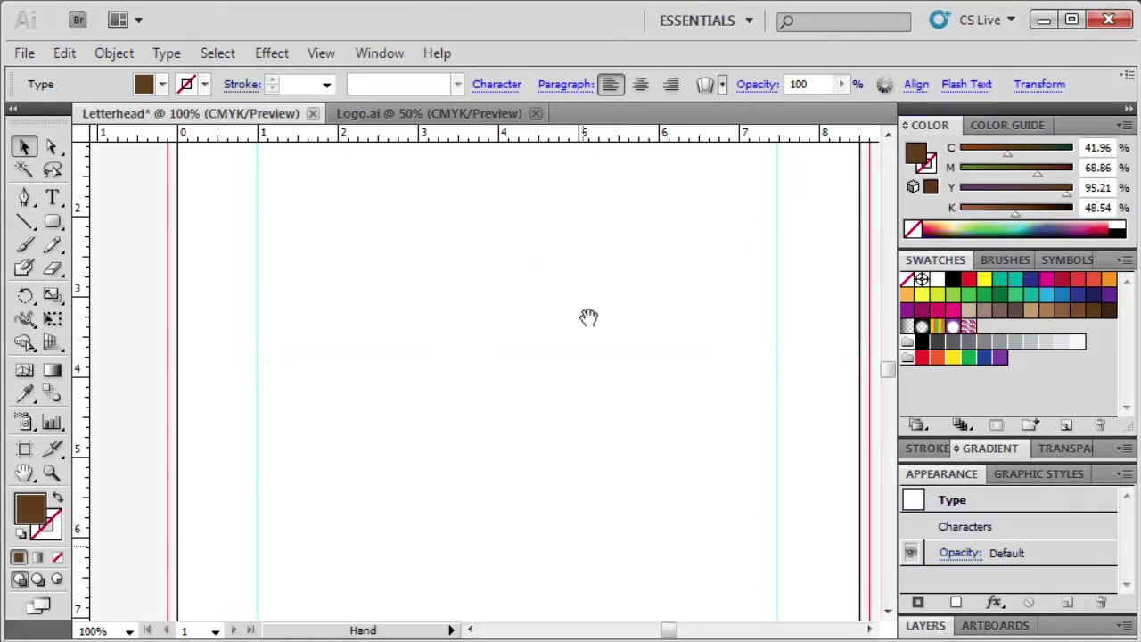
Step: Pan the canvas up with the Hand tool until the artboard's bottom edge shows
drag(581, 545, 554, 323)
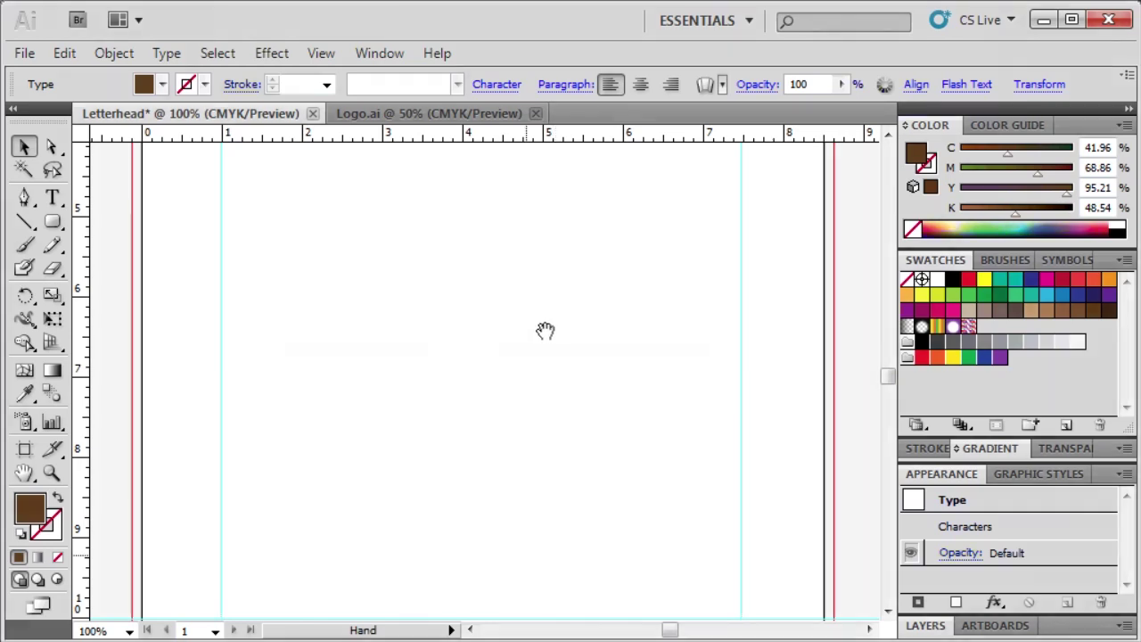
mouse_move(525, 553)
mouse_down()
mouse_move(518, 390)
mouse_move(530, 349)
mouse_move(532, 369)
mouse_up()
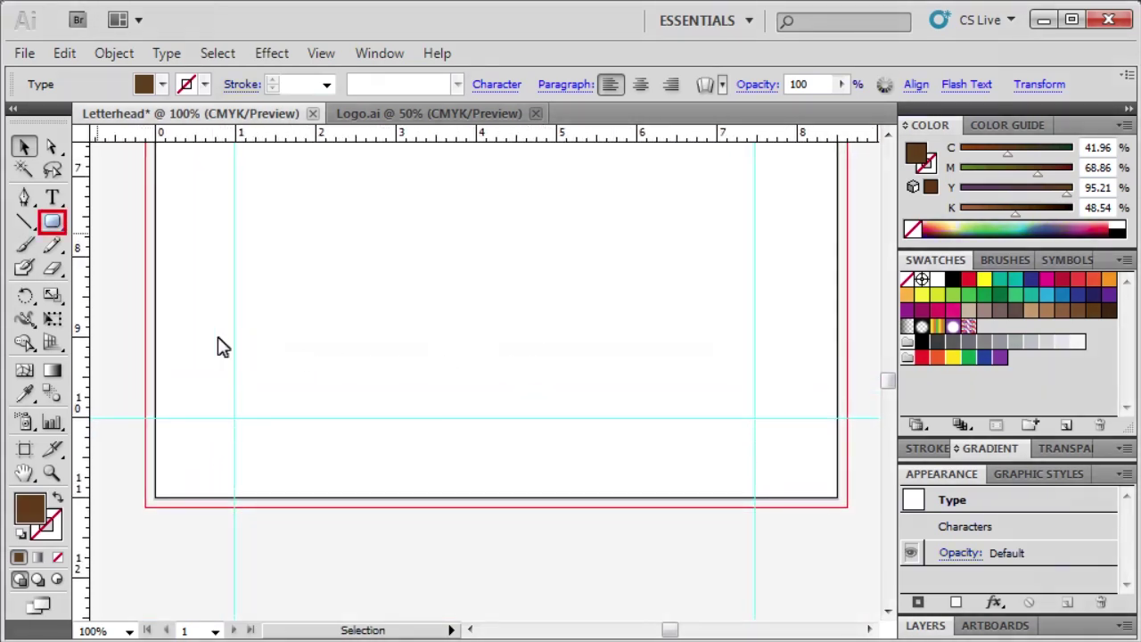
Step: Draw a rectangle bar along the bottom guides and enter its fill as RGB 37, 170, 225
drag(56, 228, 117, 227)
drag(153, 415, 839, 501)
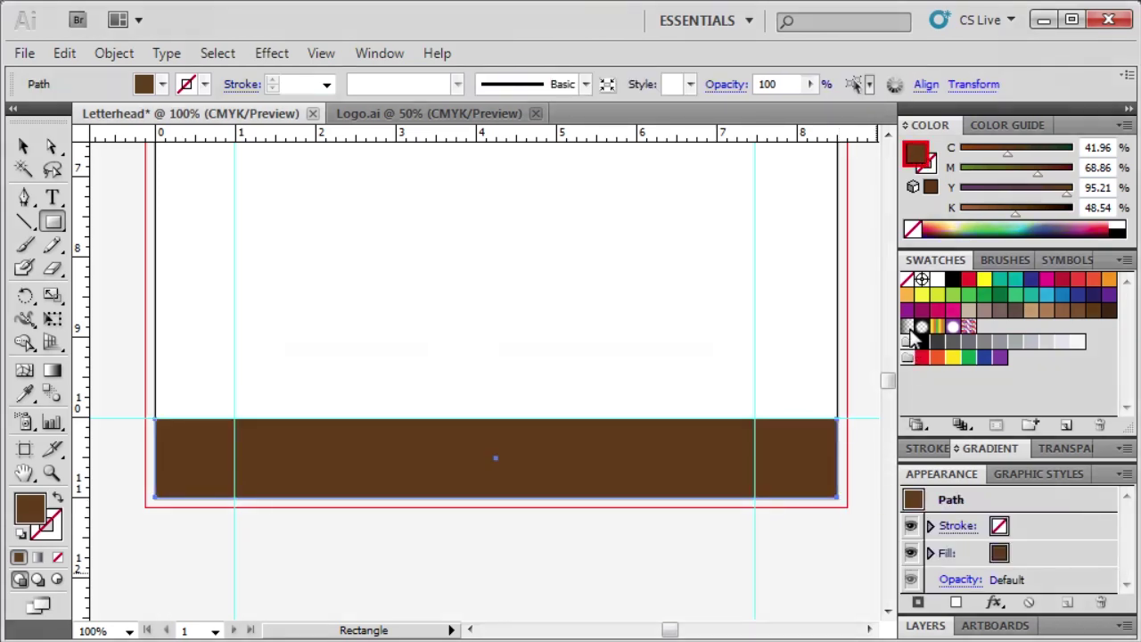
double_click(916, 152)
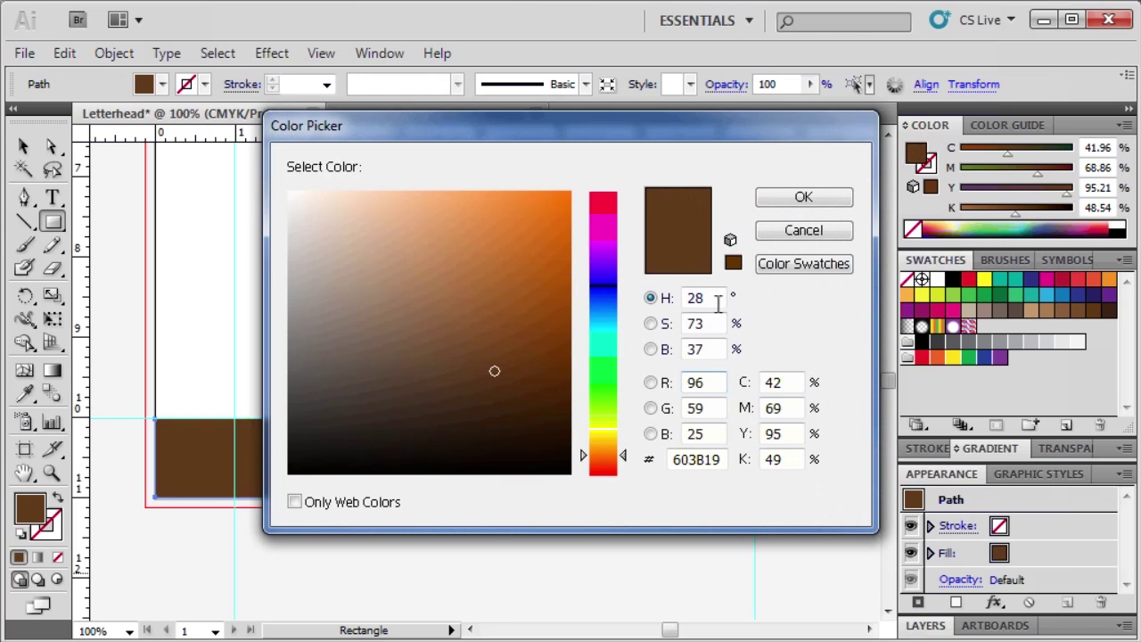
click(704, 381)
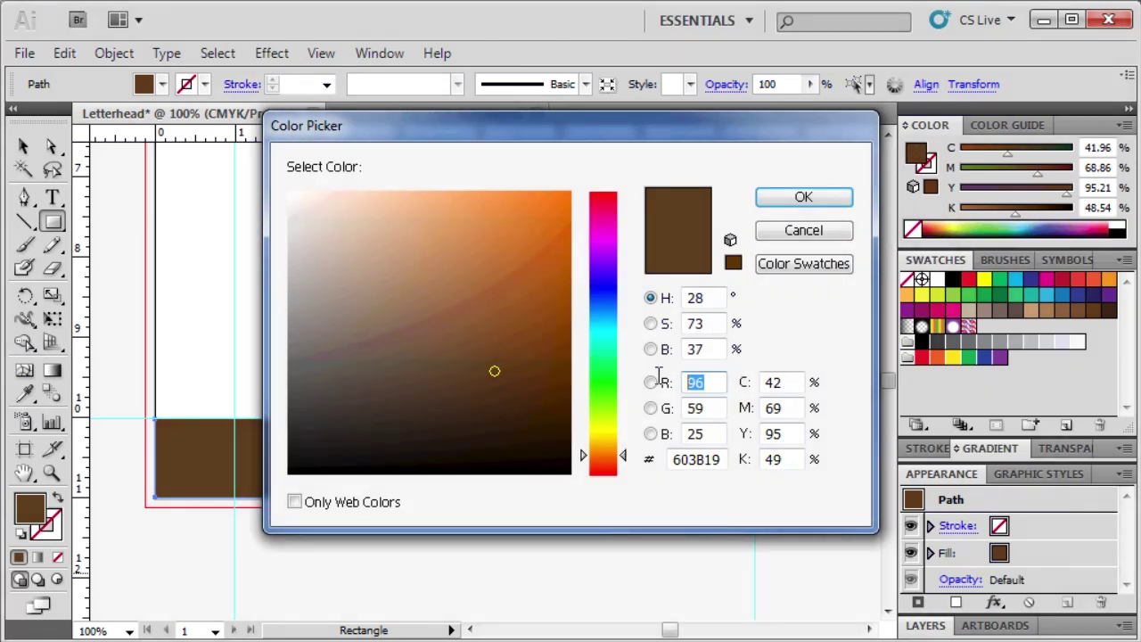
text(37)
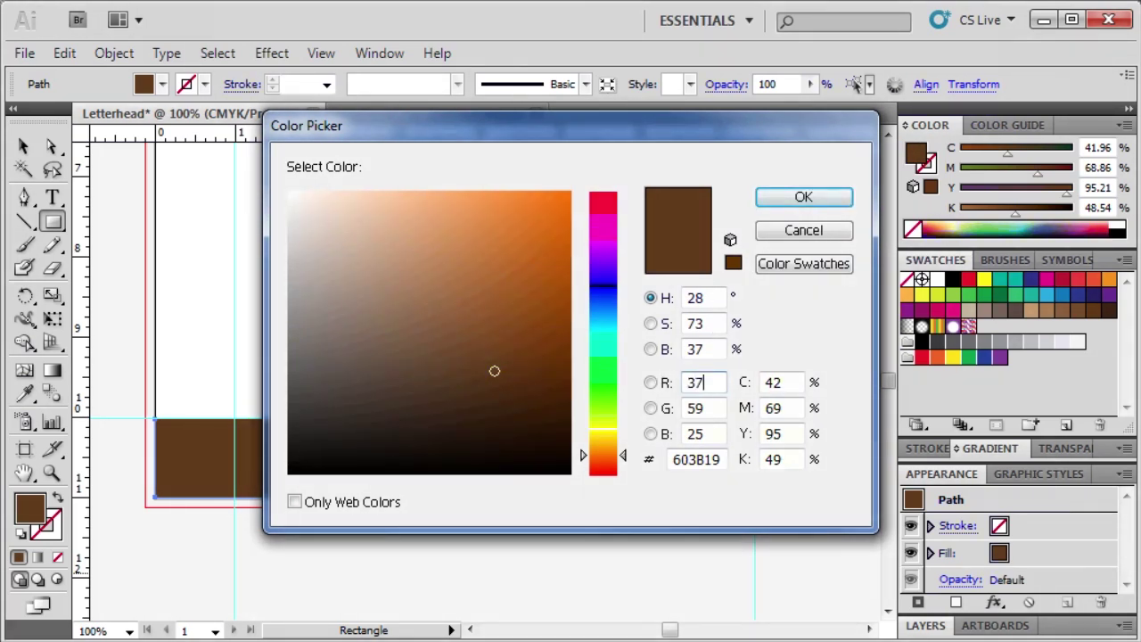
key(Tab)
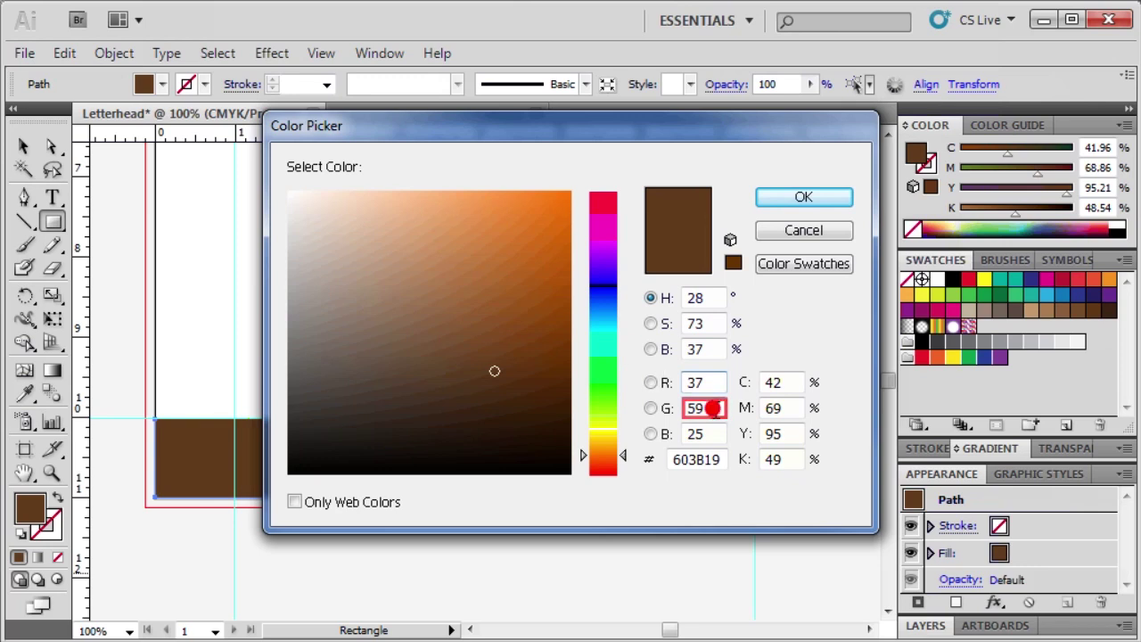
text(170)
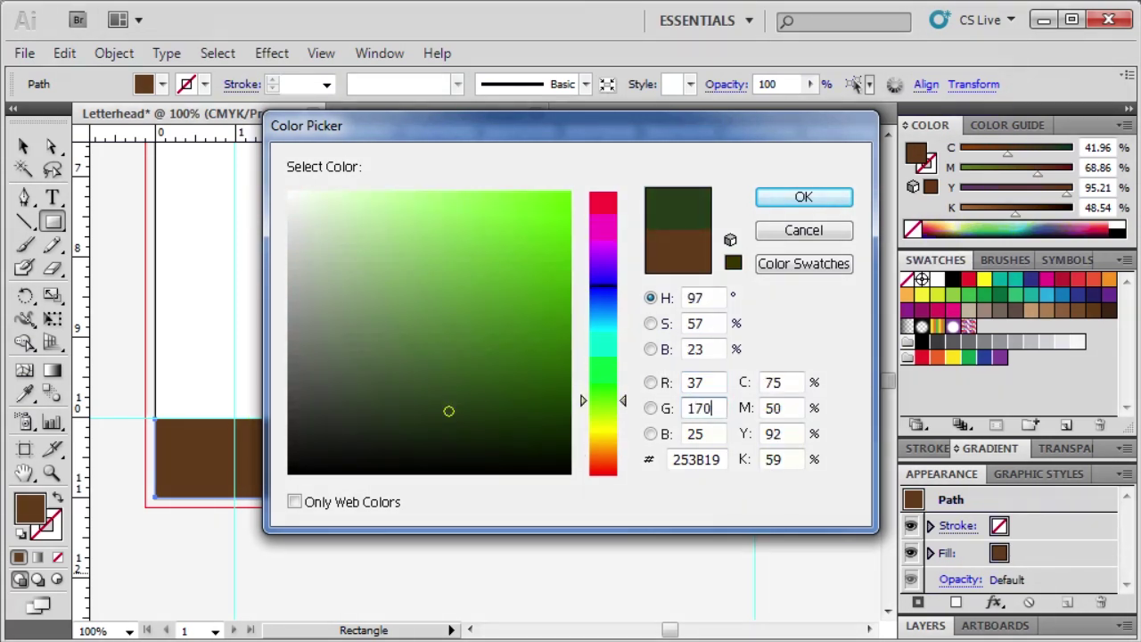
click(705, 433)
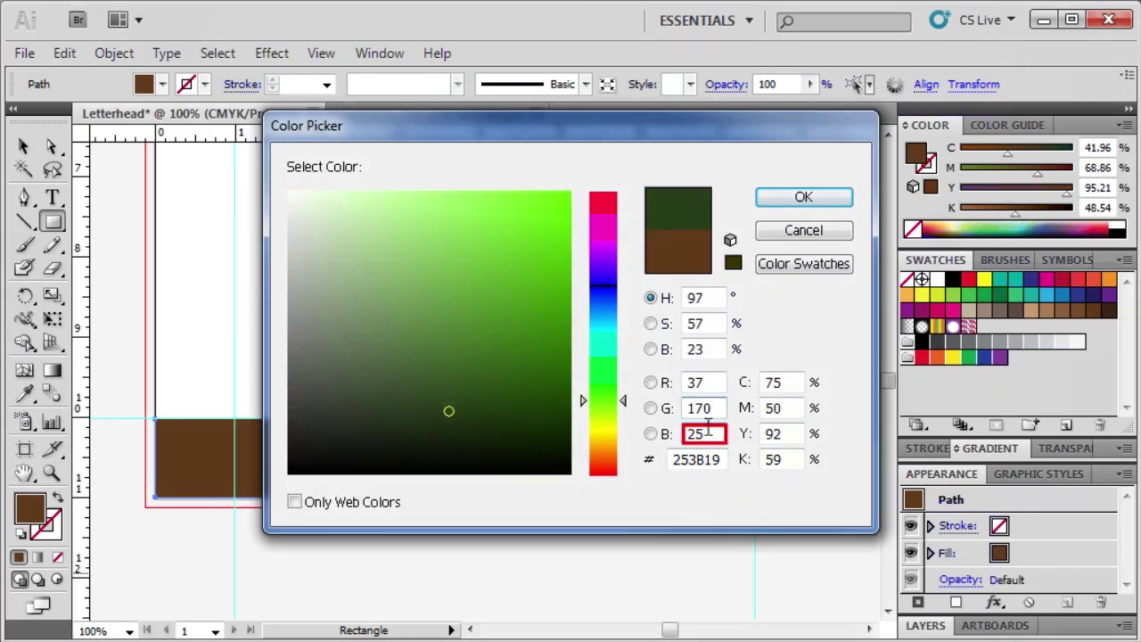
text(22)
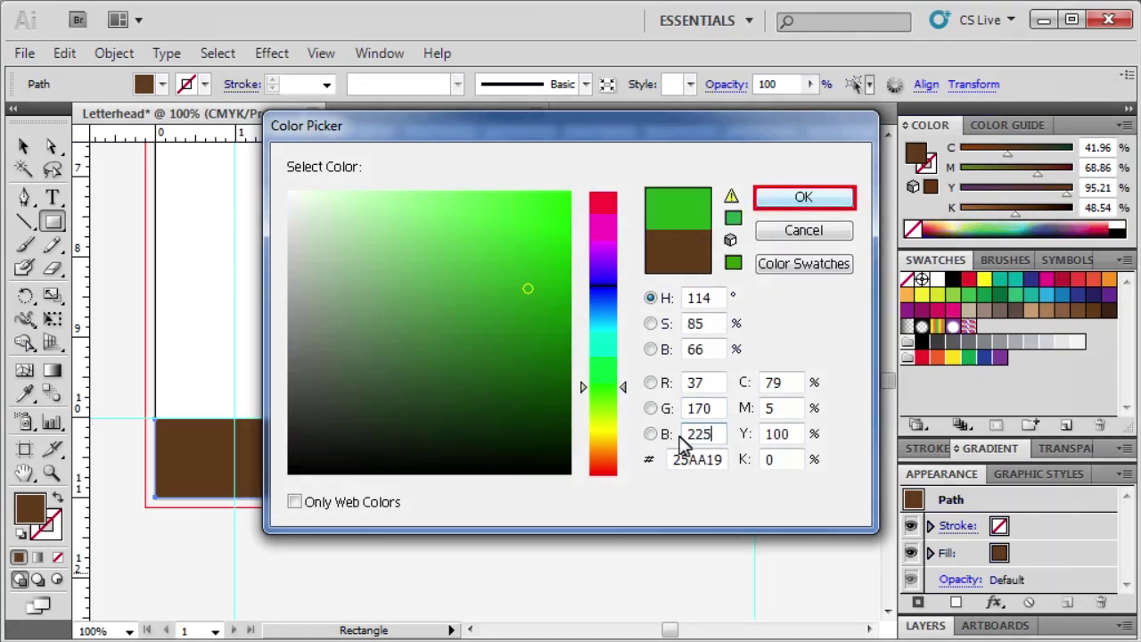
Step: Apply the blue fill, then zoom in and out until the full artboard shows at 50%
click(803, 197)
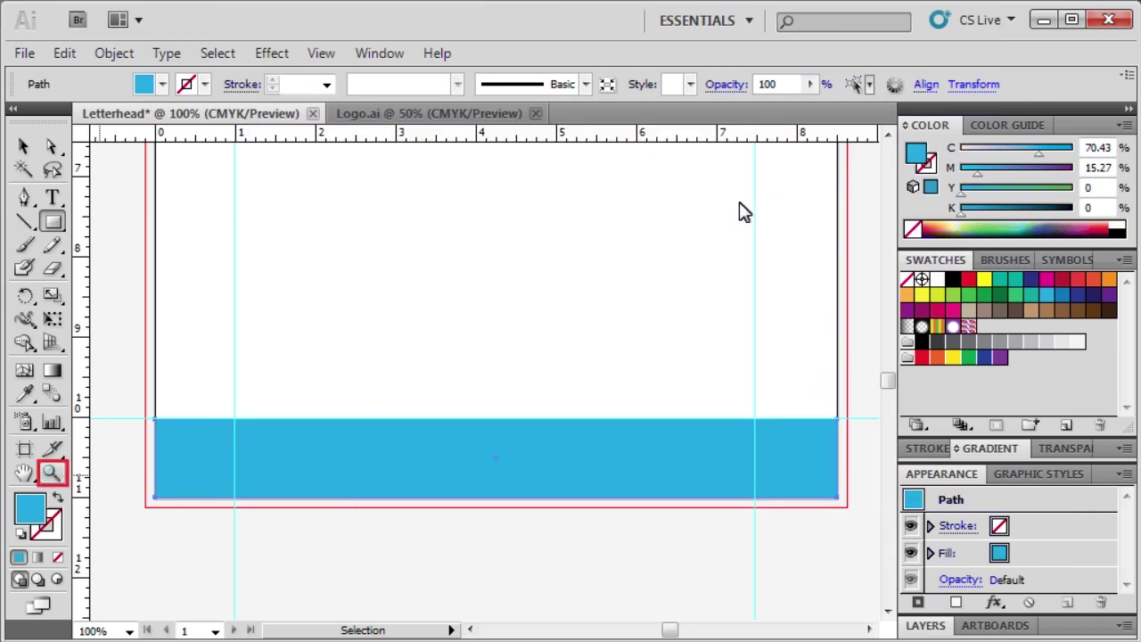
click(51, 472)
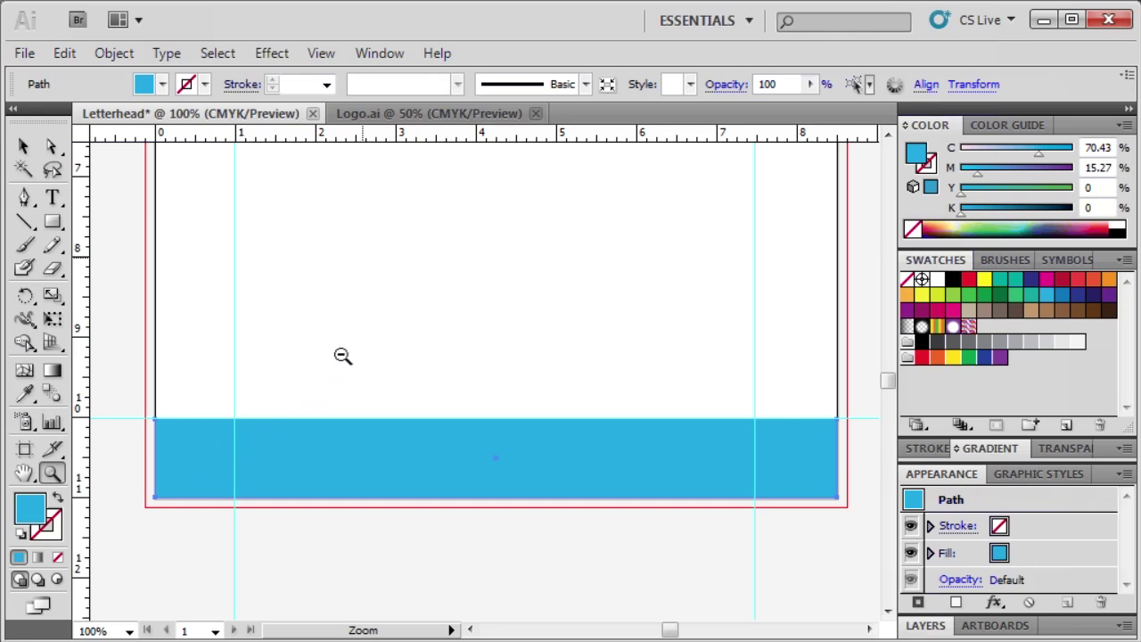
click(361, 256)
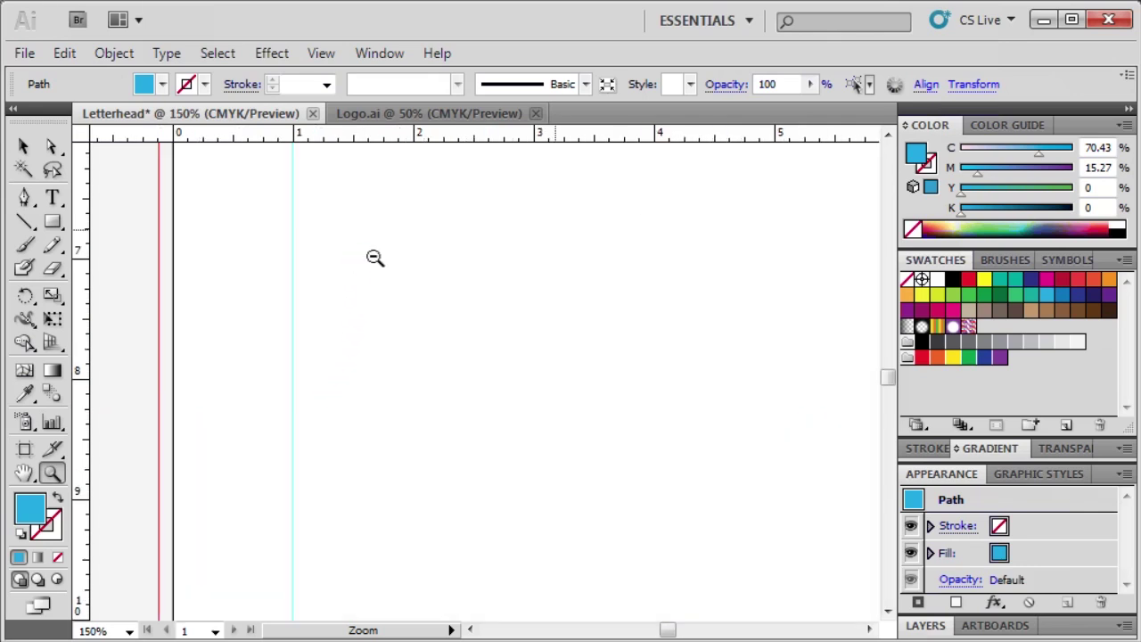
click(553, 232)
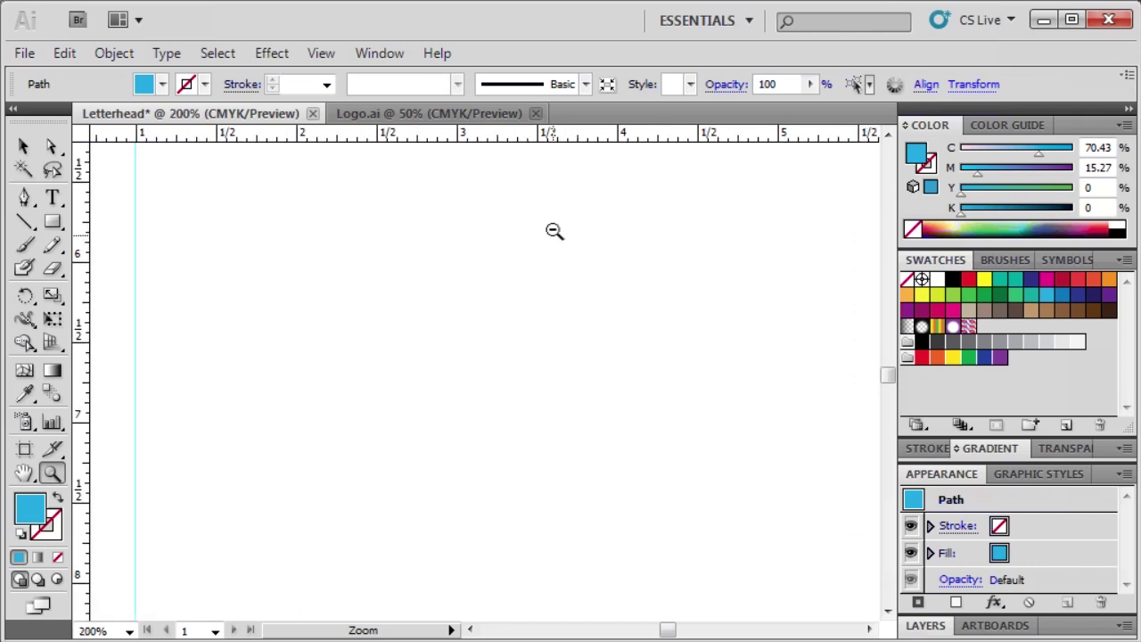
click(551, 233)
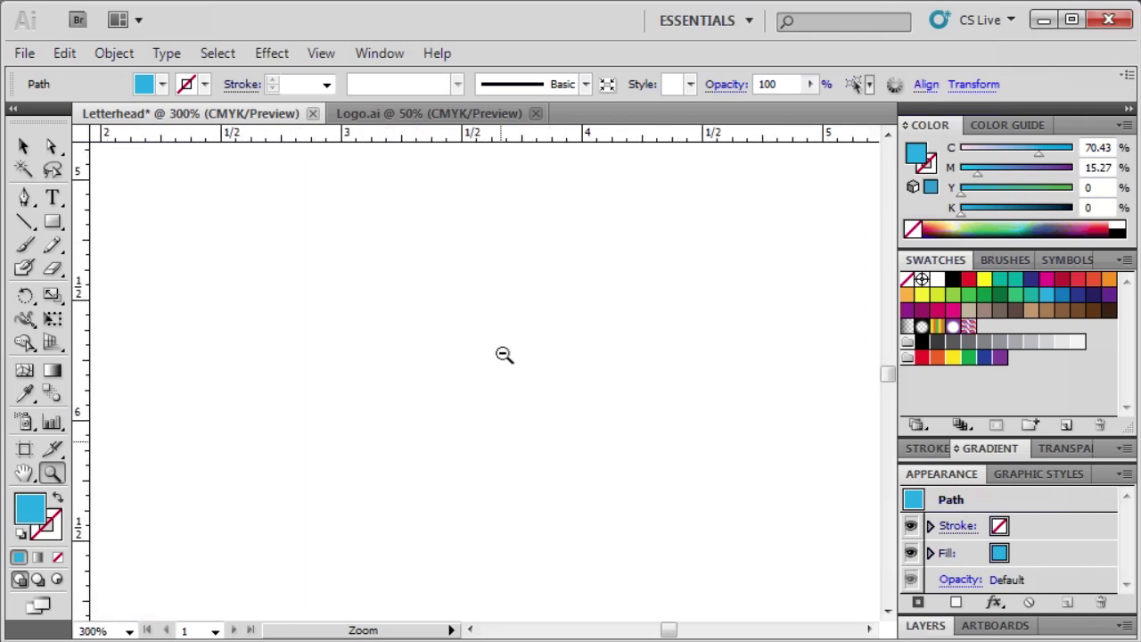
alt+click(500, 441)
alt+click(500, 440)
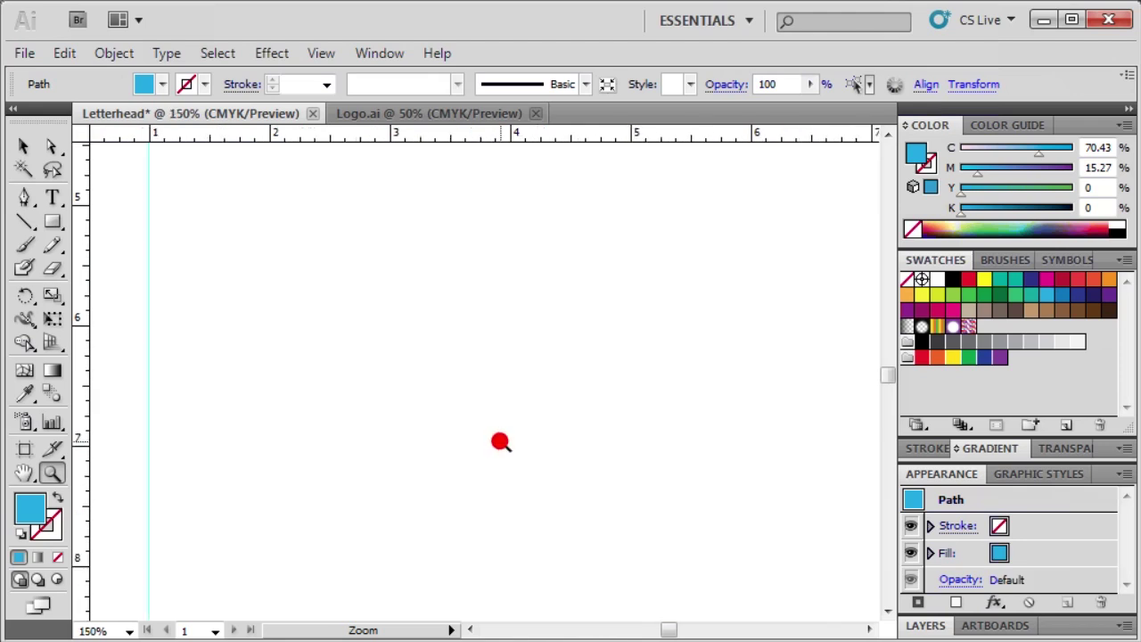
alt+click(500, 442)
alt+click(499, 441)
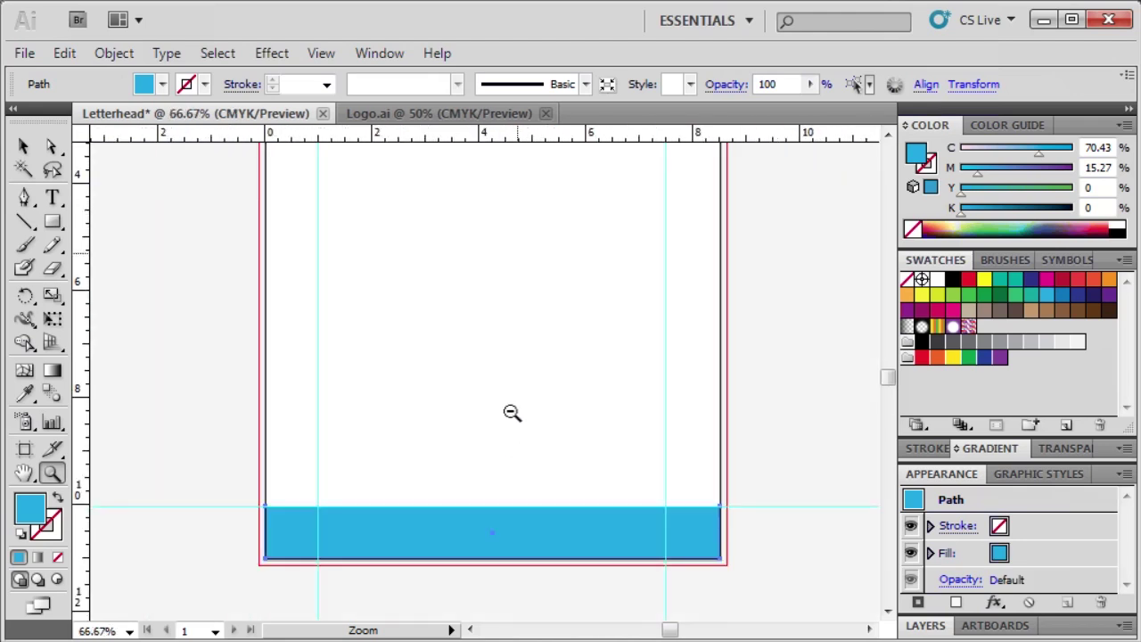
alt+click(517, 253)
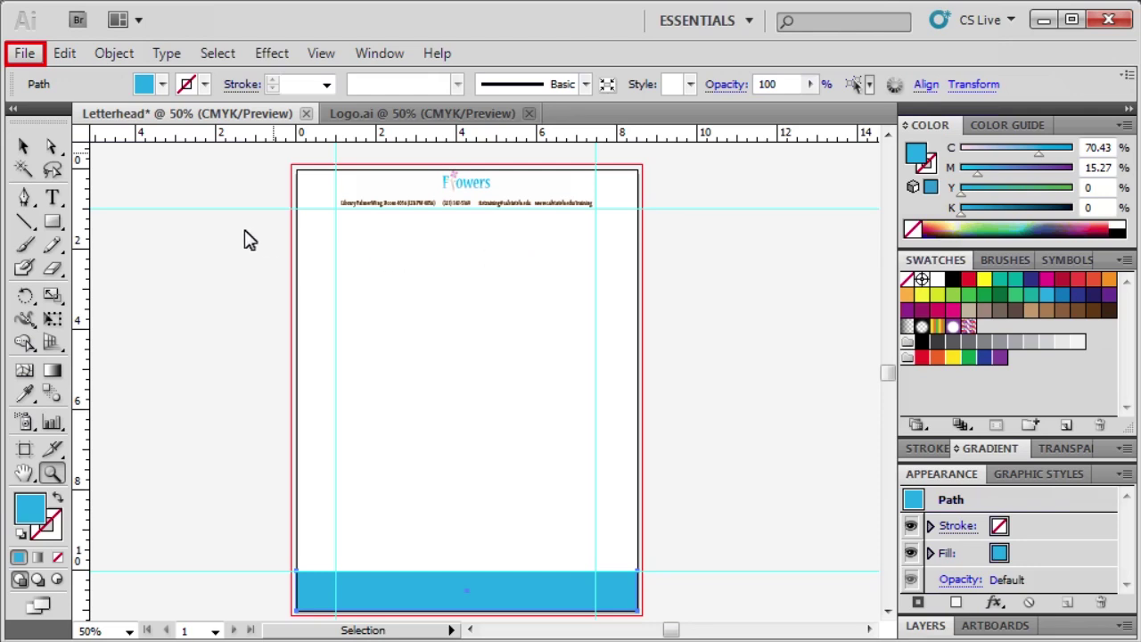
Step: Export the artwork to the Desktop as a PNG file named Letterhead
click(25, 54)
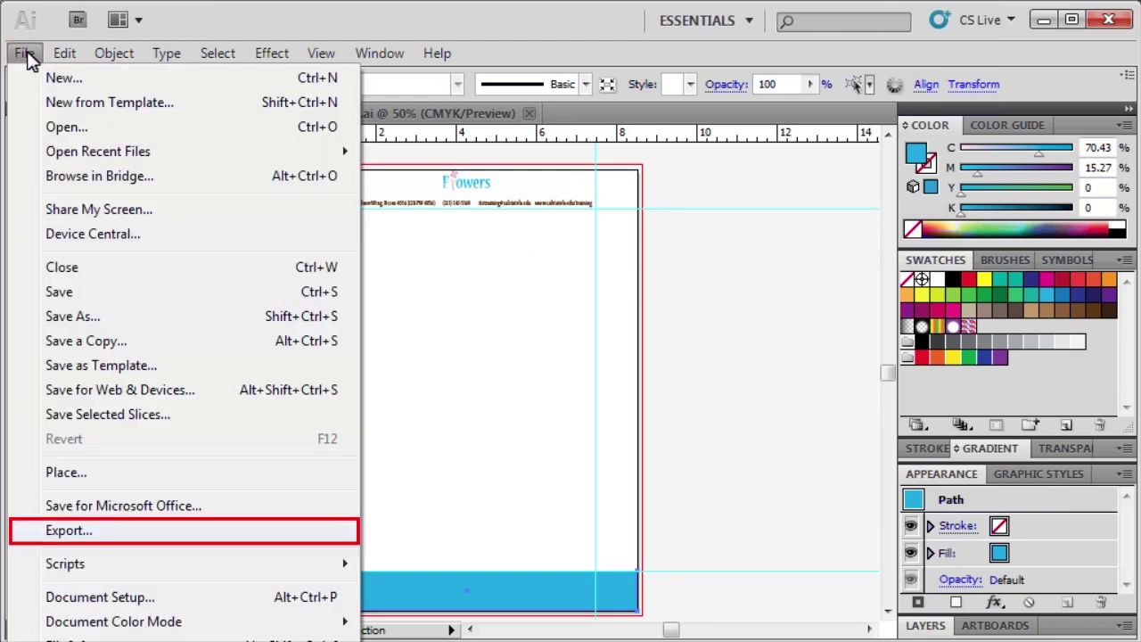
click(77, 532)
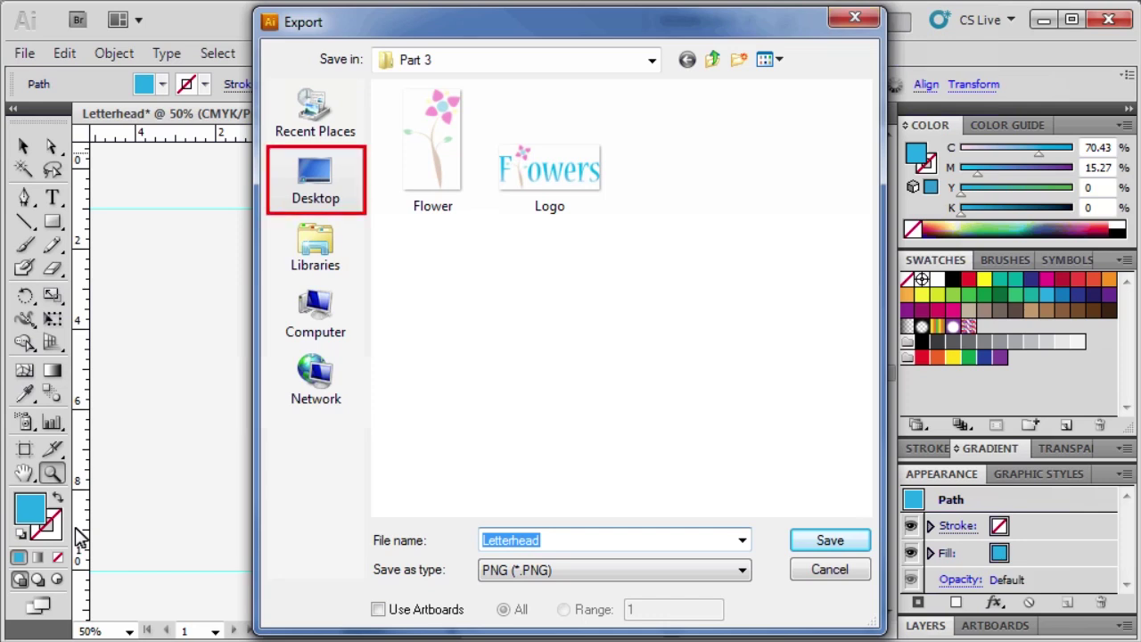
click(312, 183)
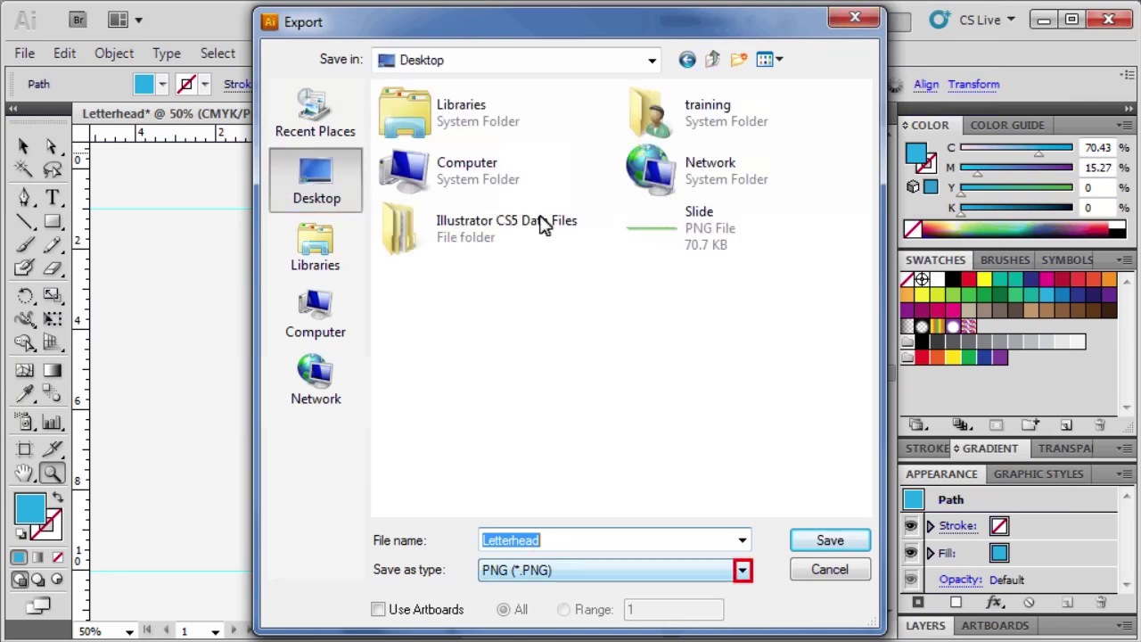
click(742, 571)
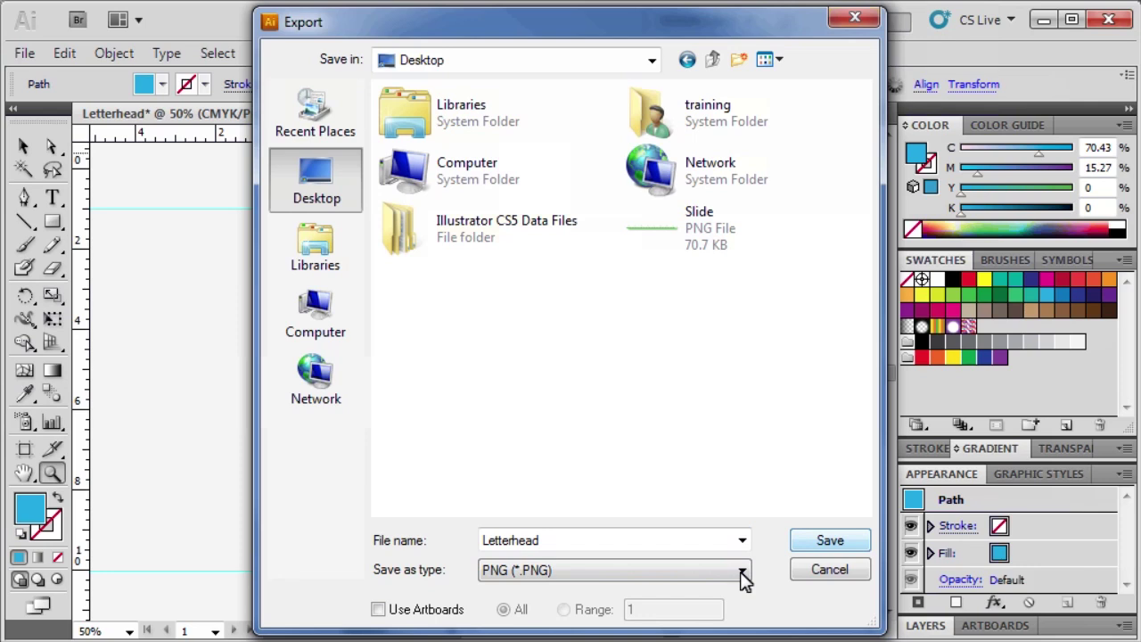
click(830, 541)
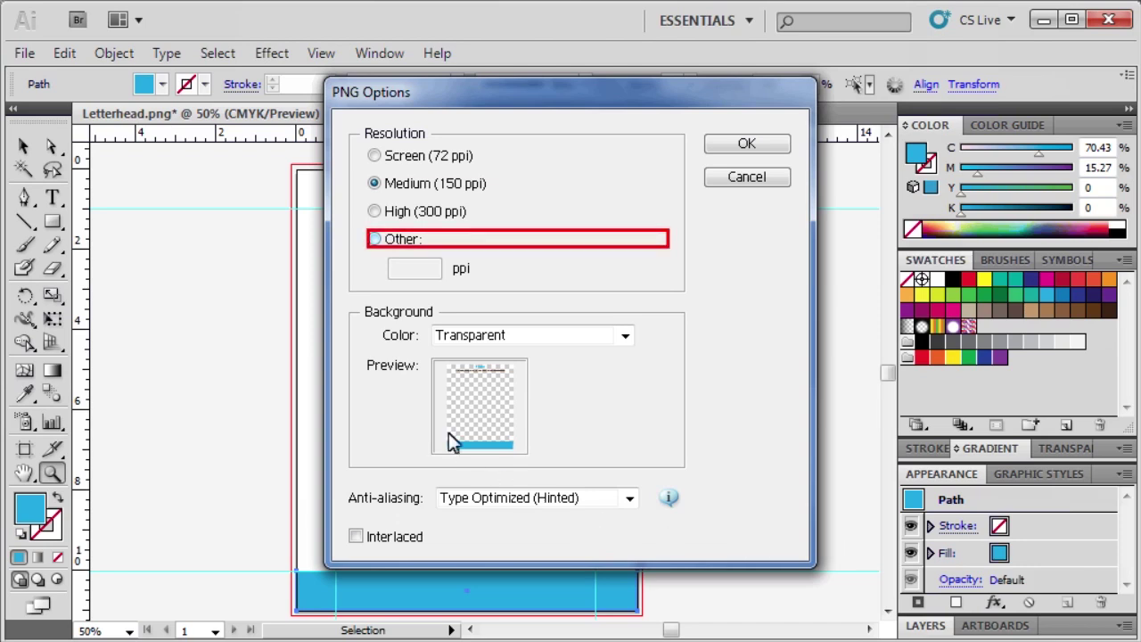
Step: Set the PNG resolution to a custom 96 ppi, keep the transparent background, and confirm
click(374, 239)
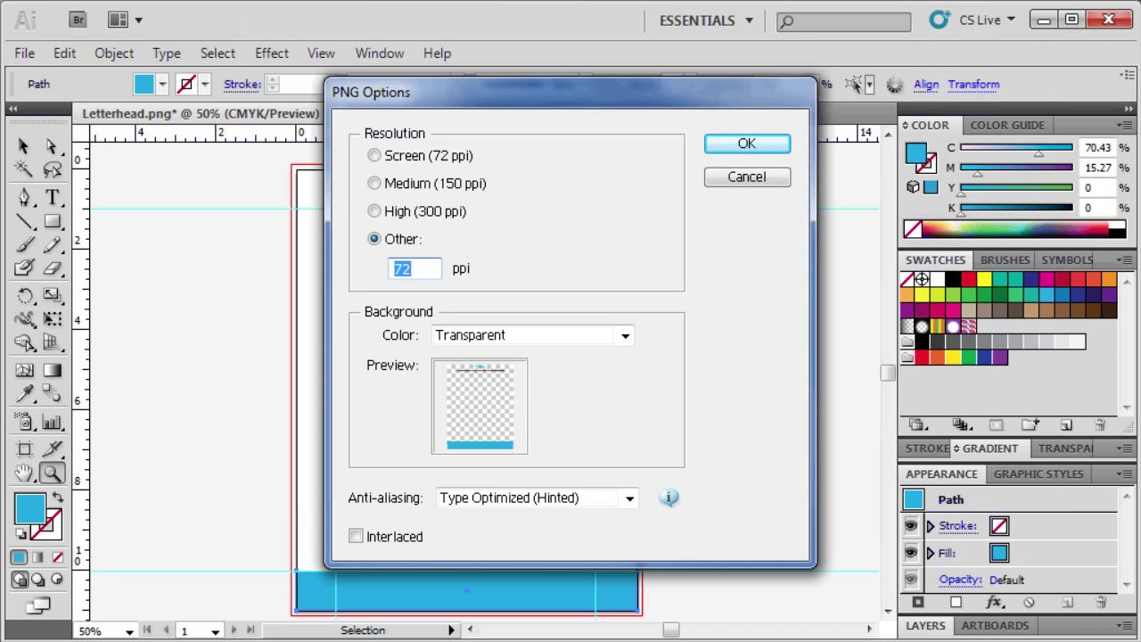
text(96)
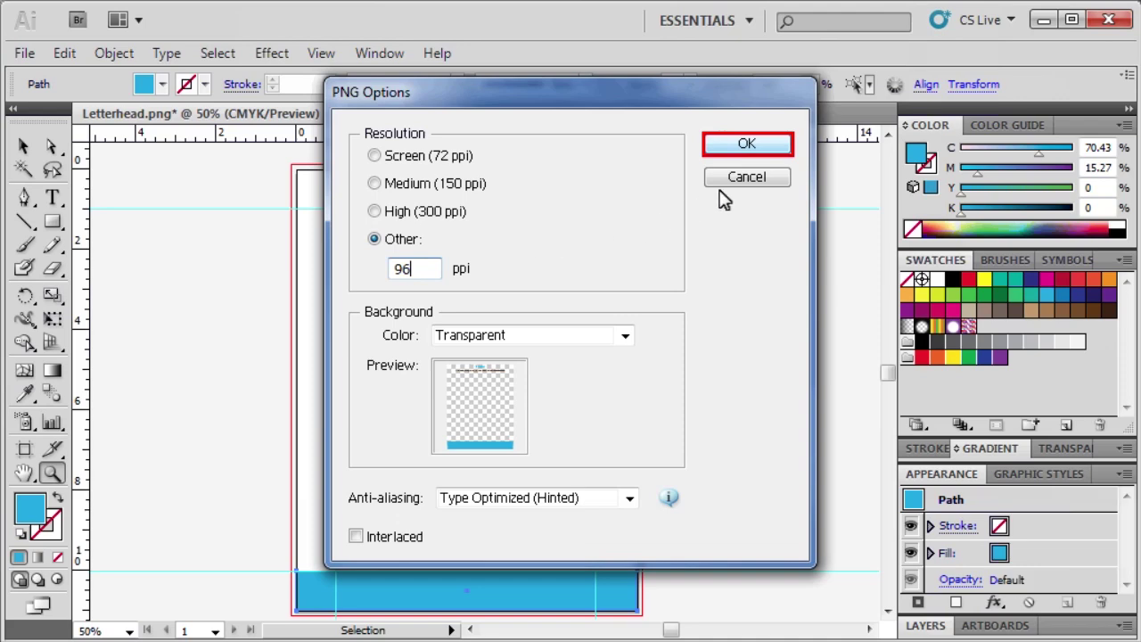
click(747, 145)
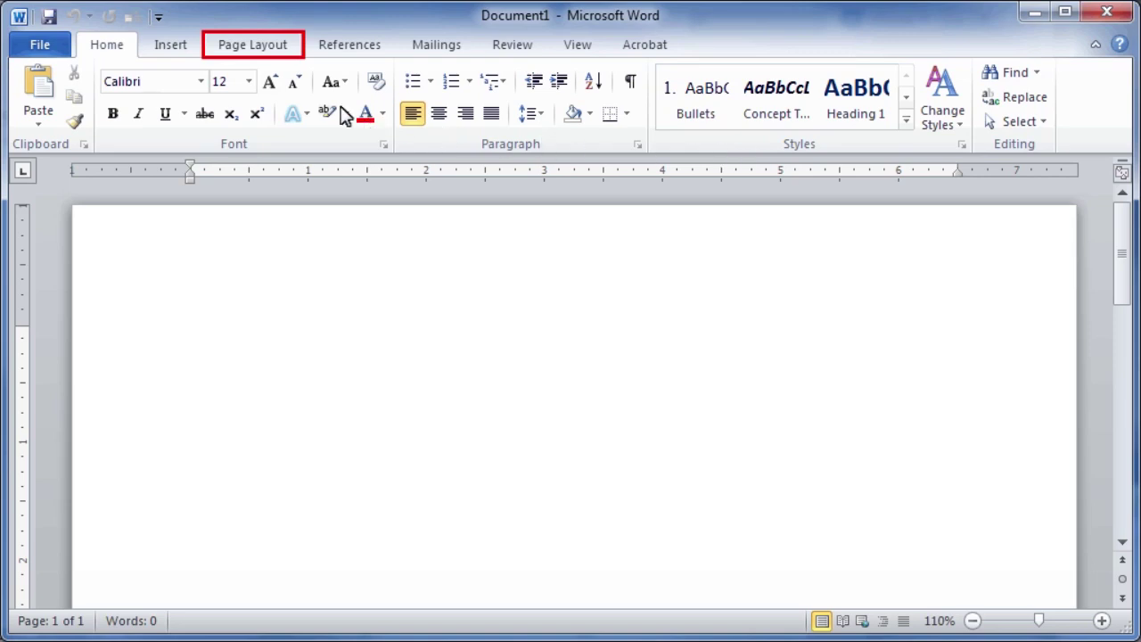
Step: From Page Layout > Watermark, choose a custom Picture watermark and browse for its image
click(268, 46)
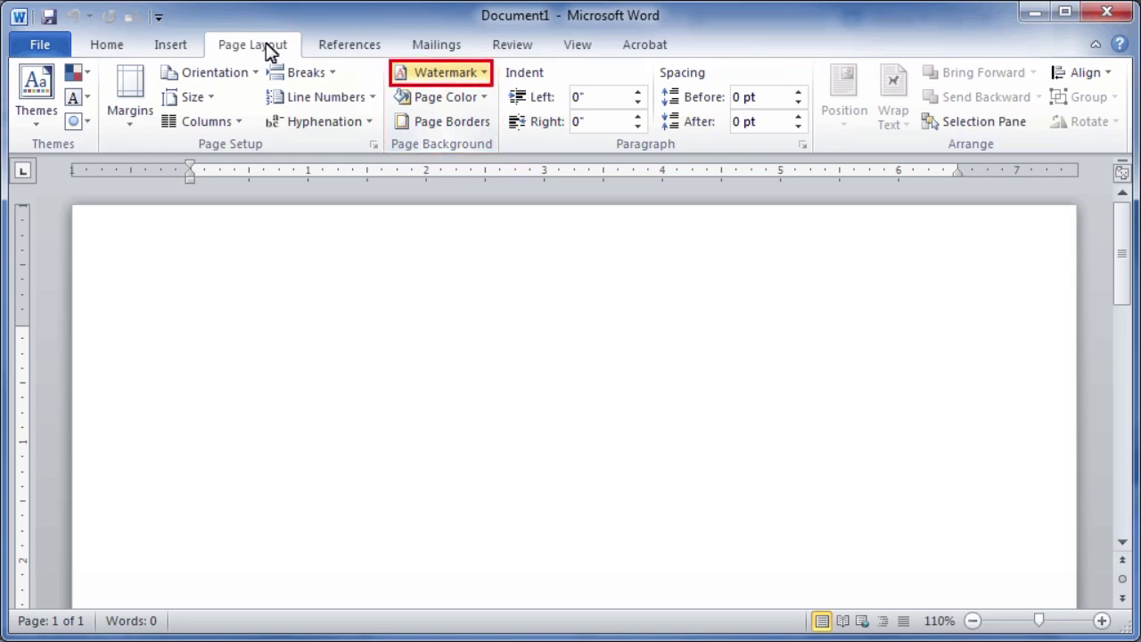
click(477, 75)
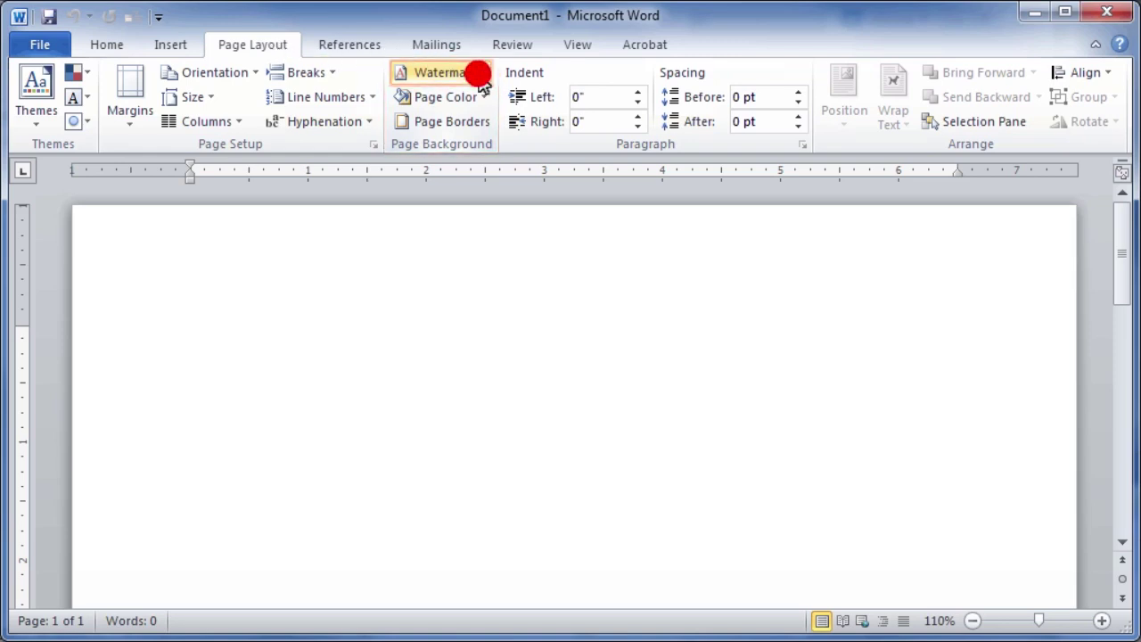
click(504, 583)
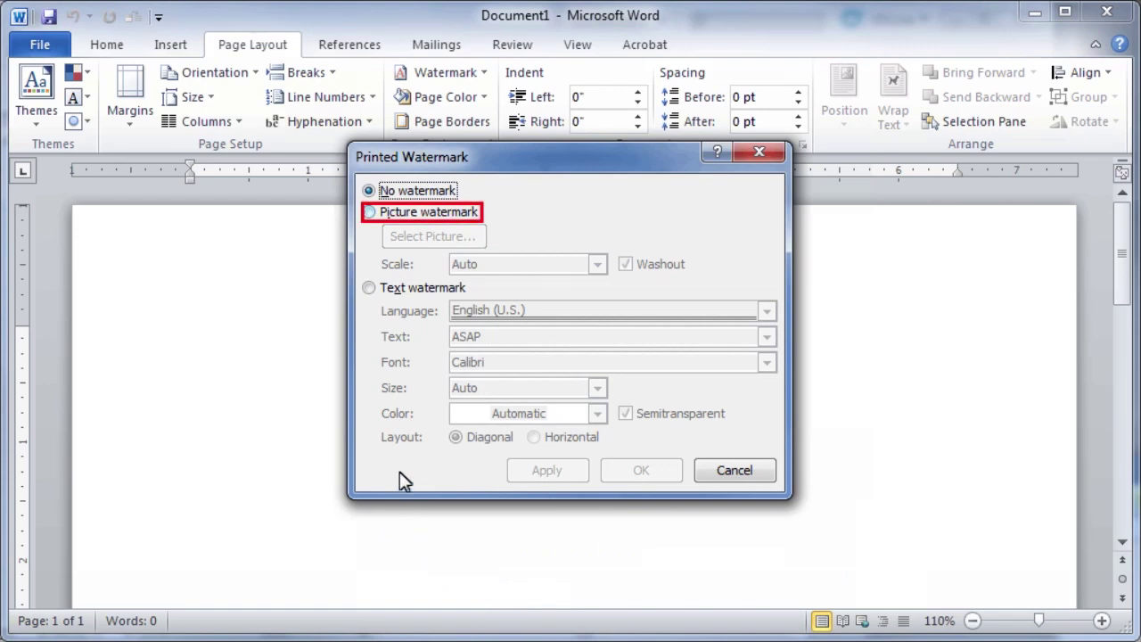
click(370, 214)
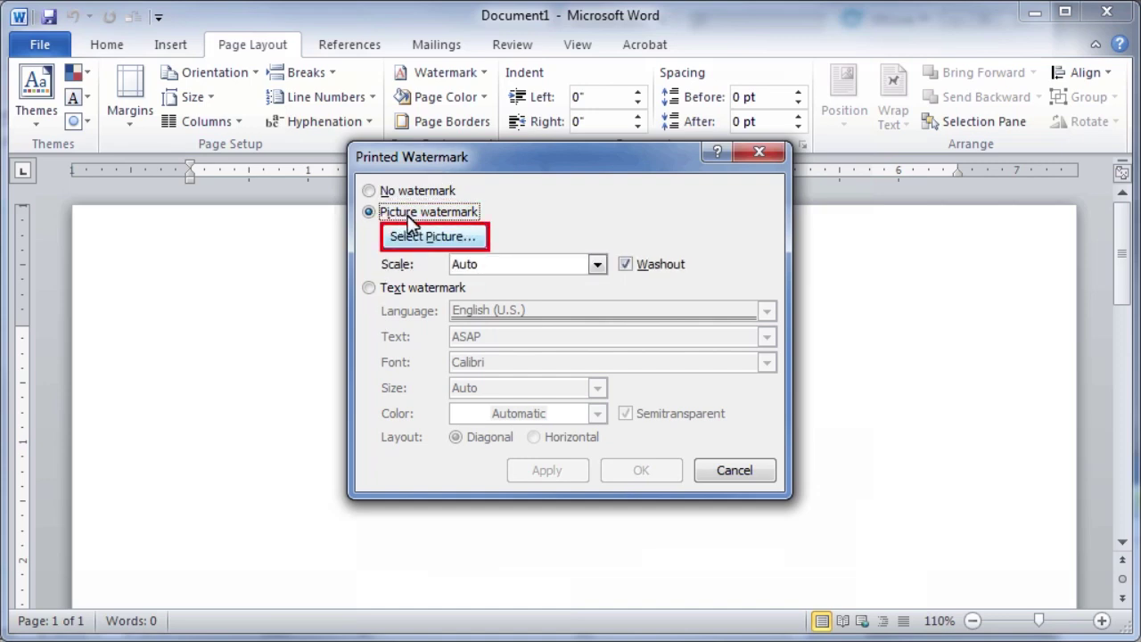
click(435, 236)
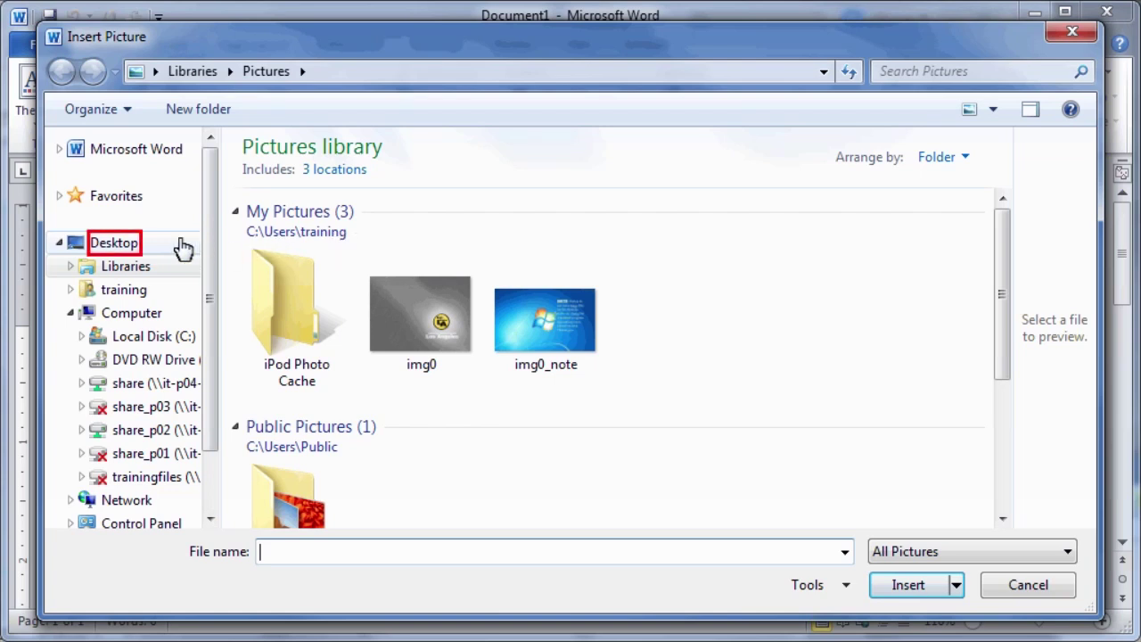
Step: Select Letterhead.png from the Desktop as the watermark image
click(123, 247)
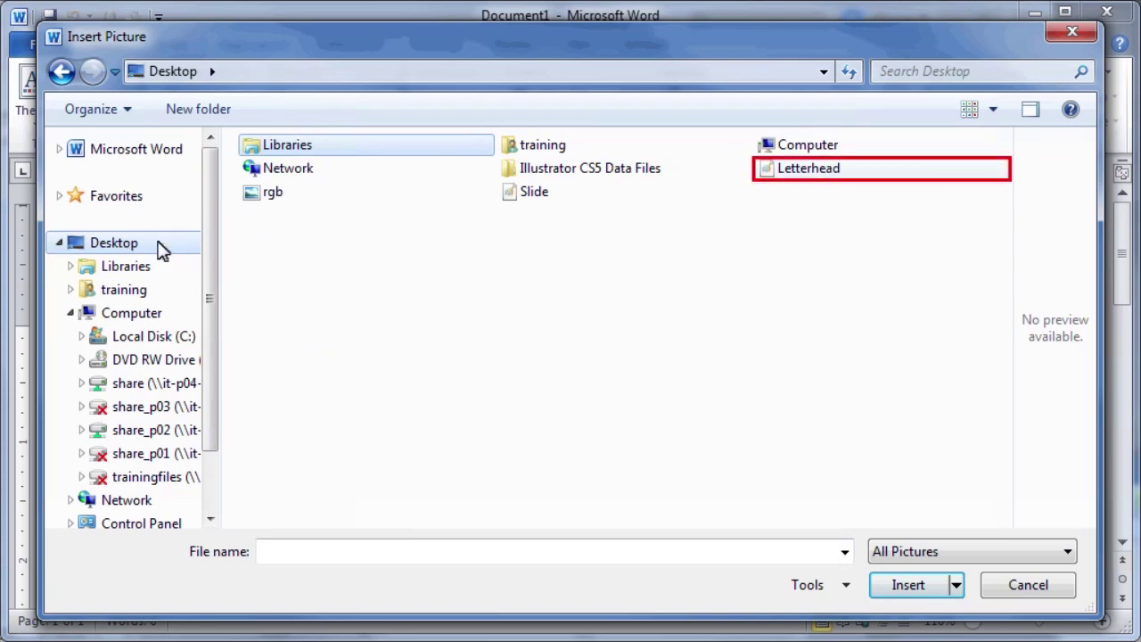
click(773, 170)
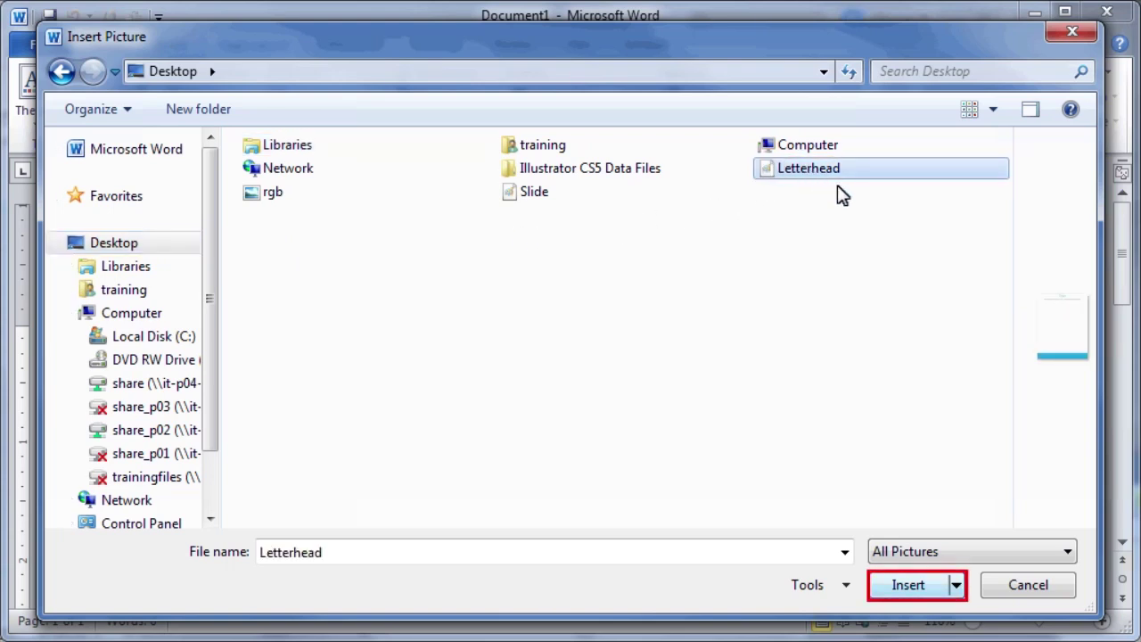
Step: Insert the Letterhead picture, set scale to 100%, turn off Washout, and apply
click(923, 584)
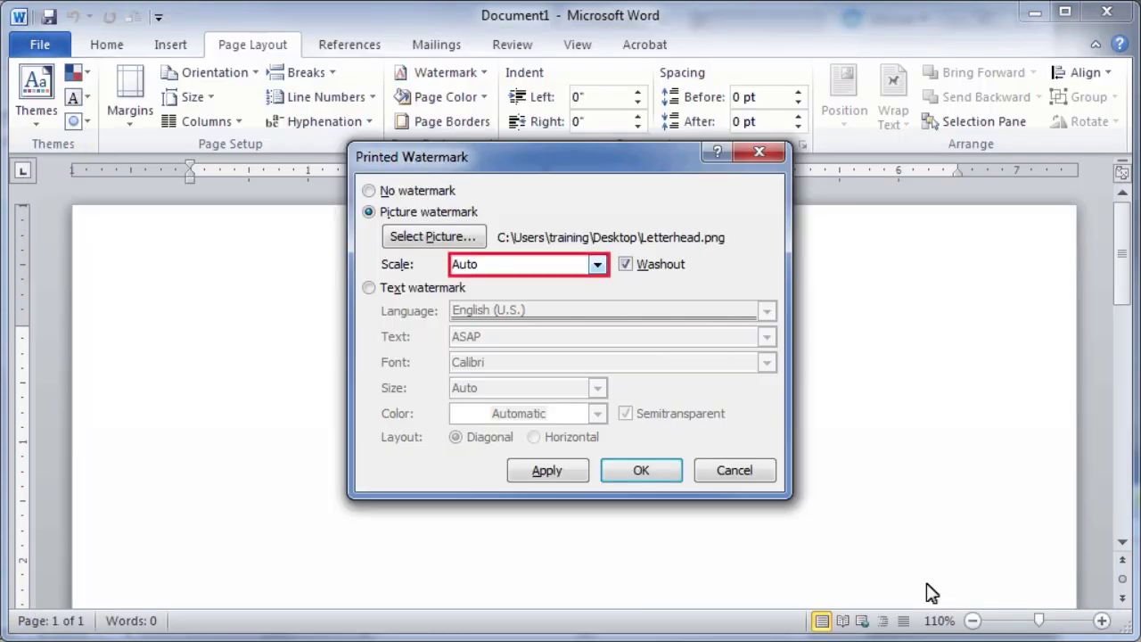
click(597, 264)
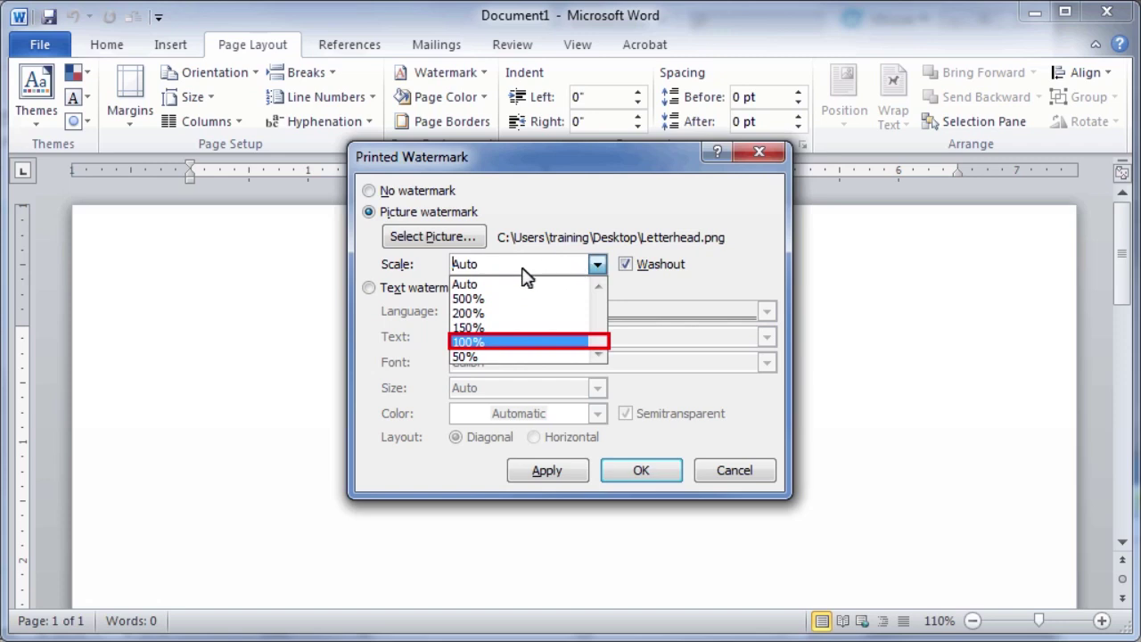
click(474, 341)
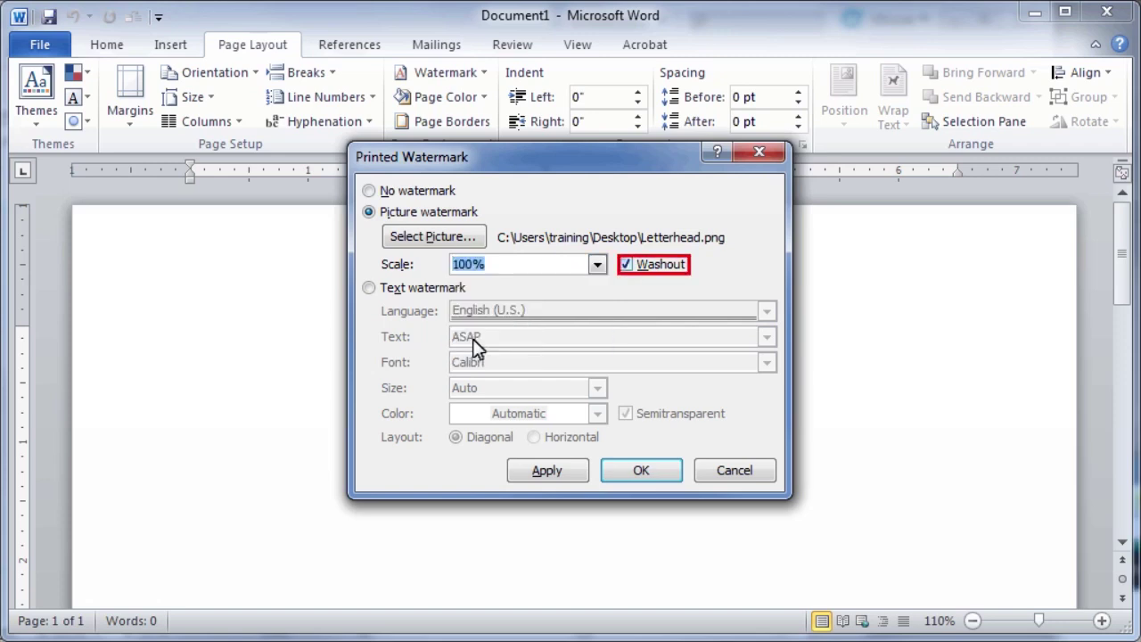
click(624, 264)
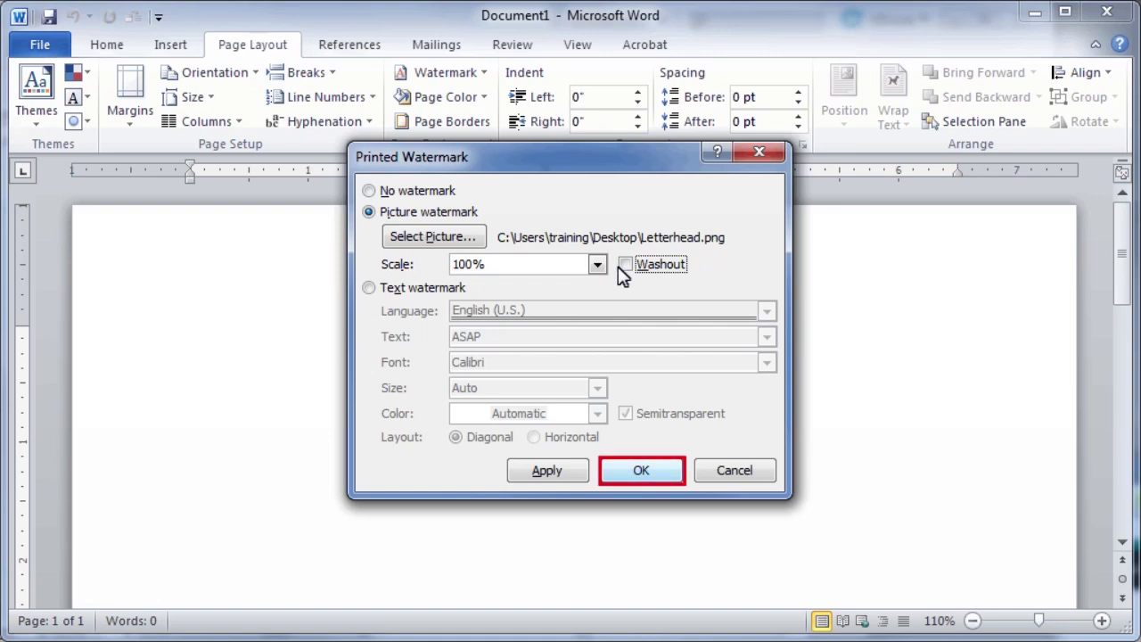
click(614, 470)
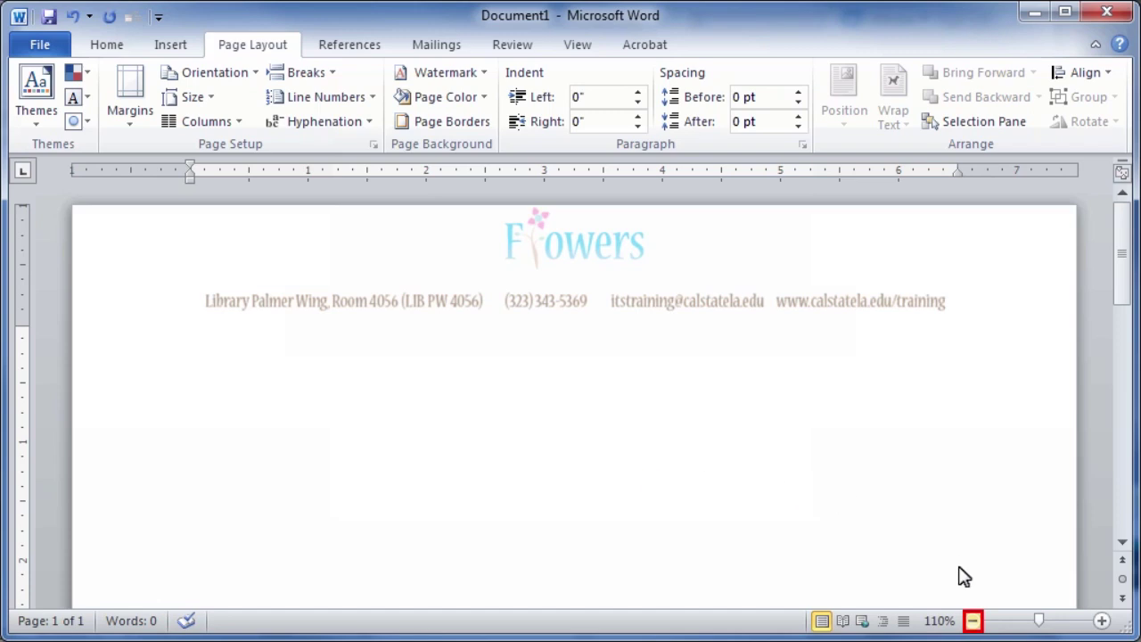
Step: Zoom the Word page view out one step with the status bar zoom-out button
click(972, 621)
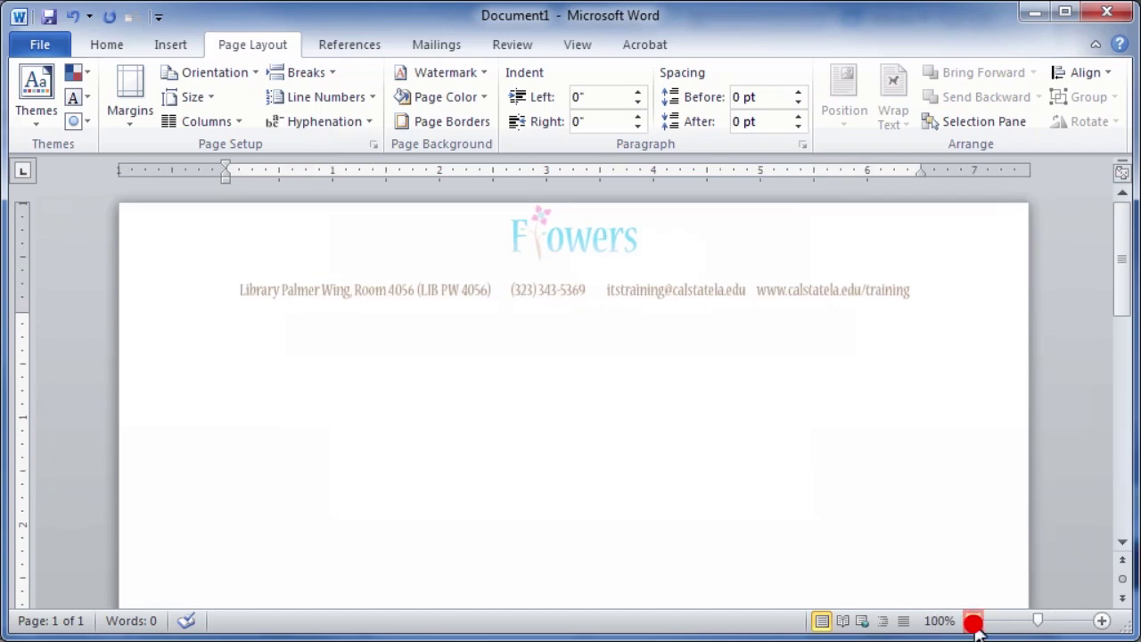